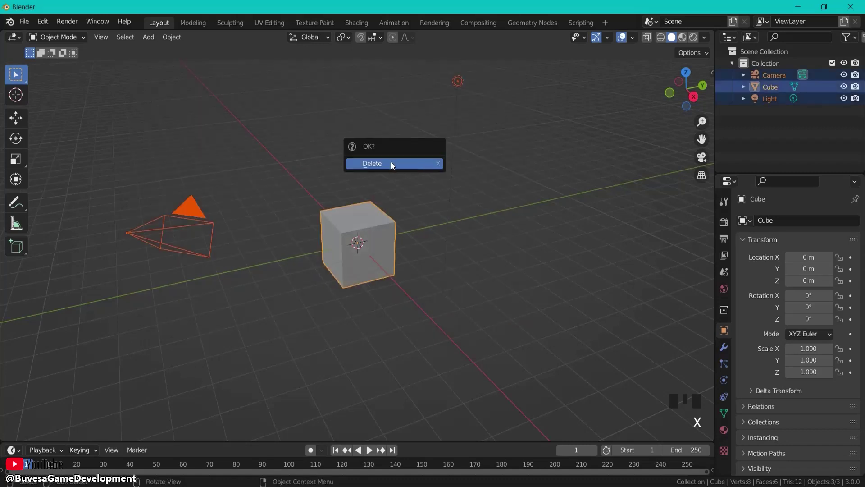
Delete the default camera, cube and light, and add a plane scaled to about 8.094.
left_click(368, 164)
left_click(149, 37)
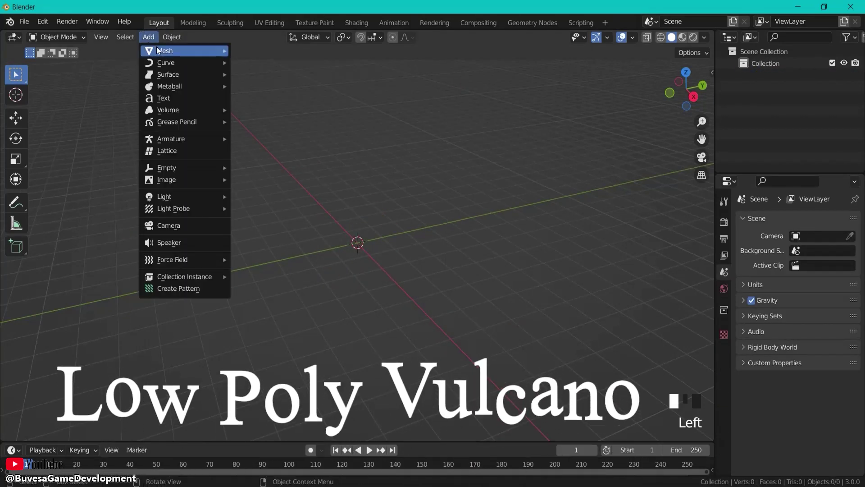
mouse_move(158, 51)
left_click(261, 50)
key("s")
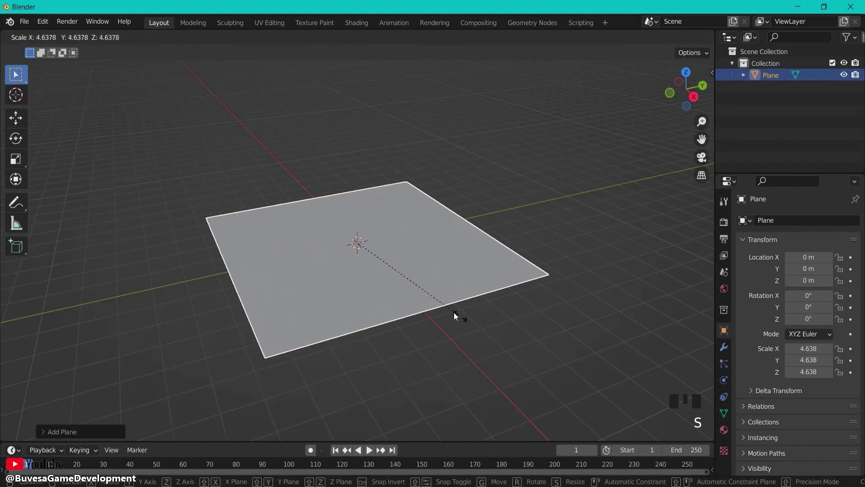
left_click(533, 353)
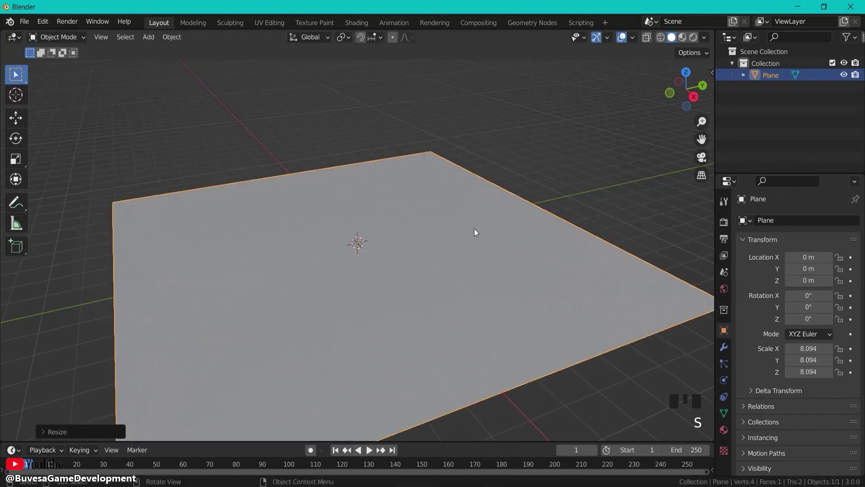
middle_click_drag(474, 230, 510, 180)
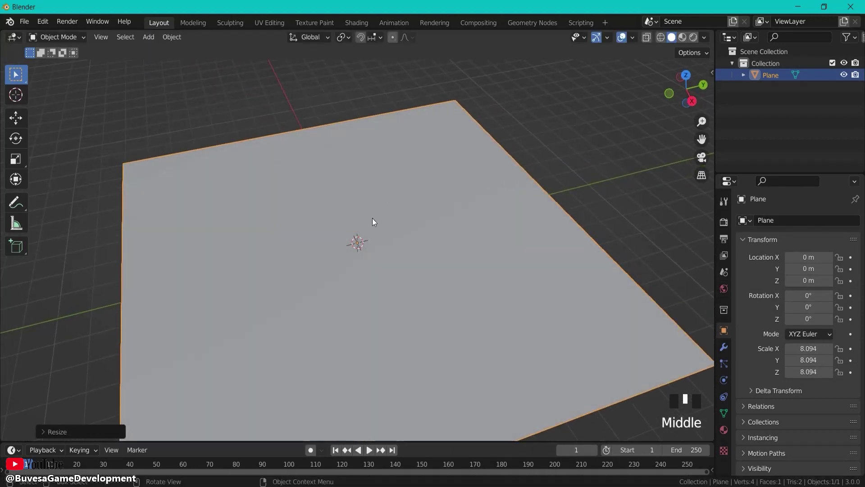
Add and apply a level-4 Subdivision Surface, turning the plane into a rounded disc.
key("ctrl+4")
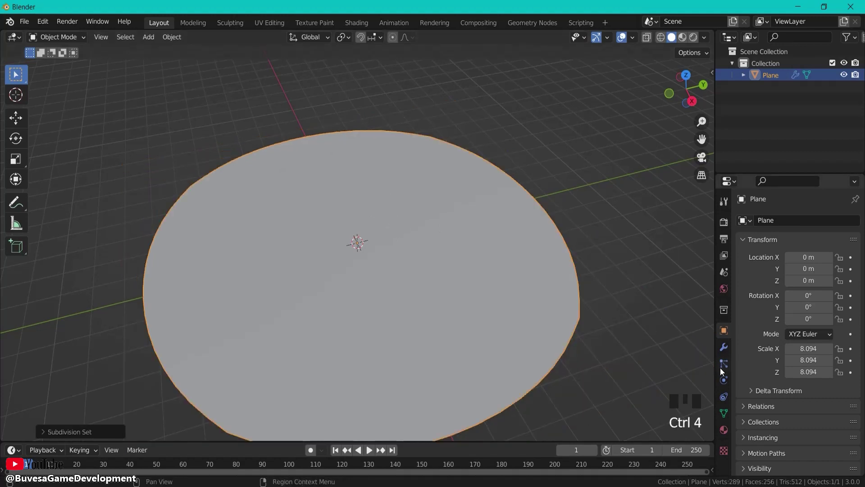
left_click(724, 349)
left_click(828, 239)
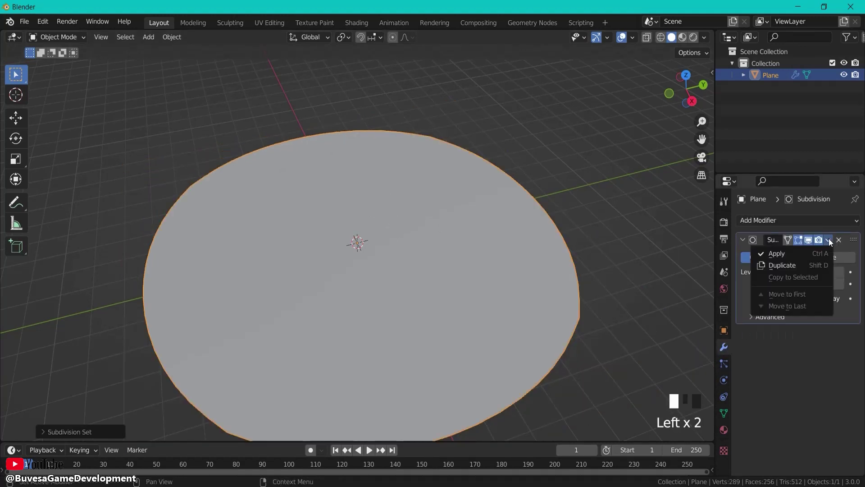
left_click(802, 252)
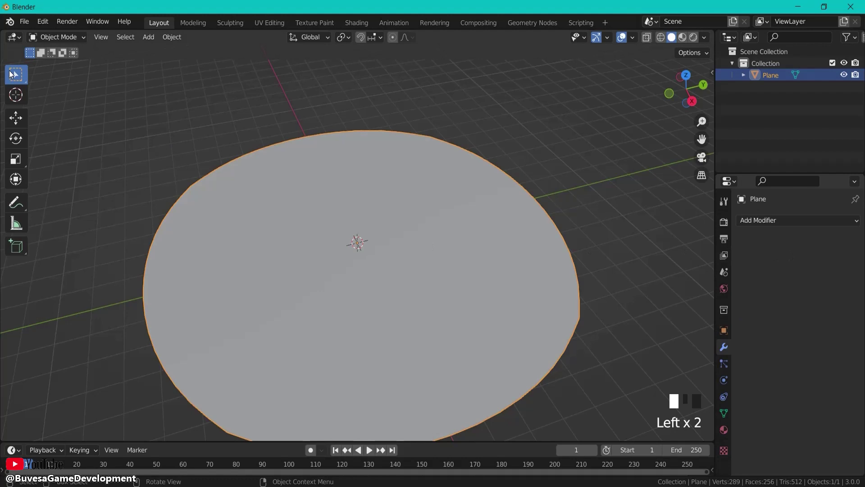
key("Tab")
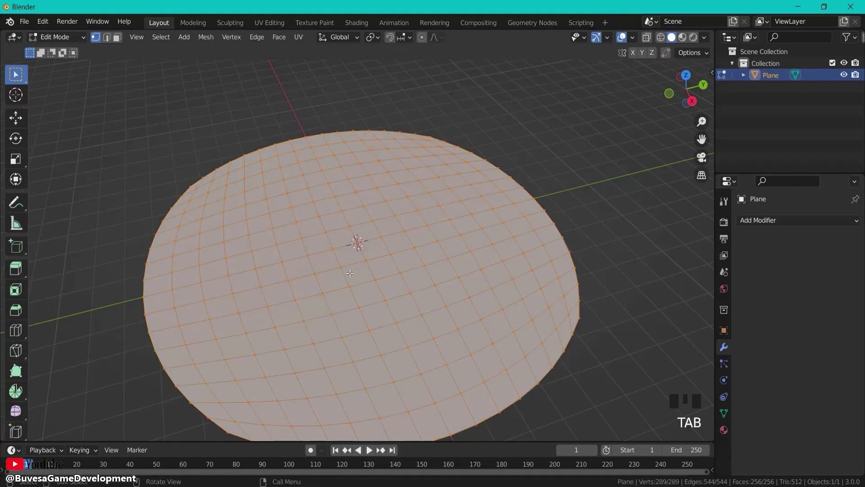
key("Tab")
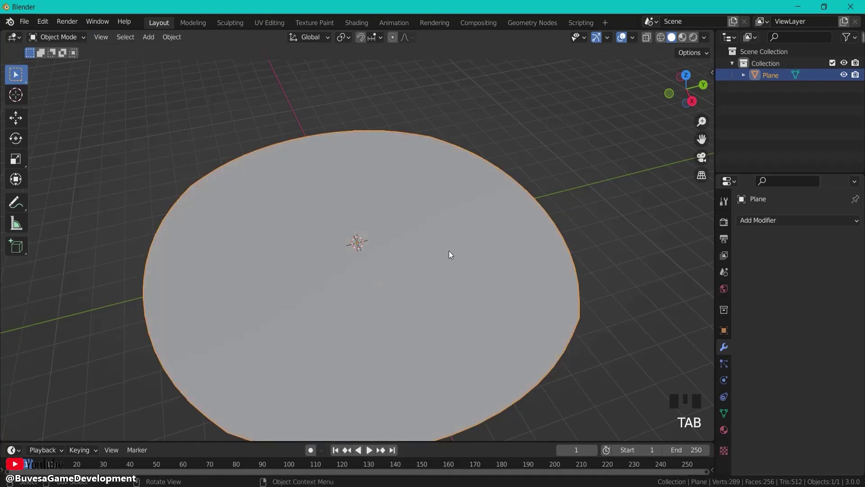
Apply a second level-2 subdivision to get a dense 4,225-vertex disc in Edit Mode.
key("ctrl+2")
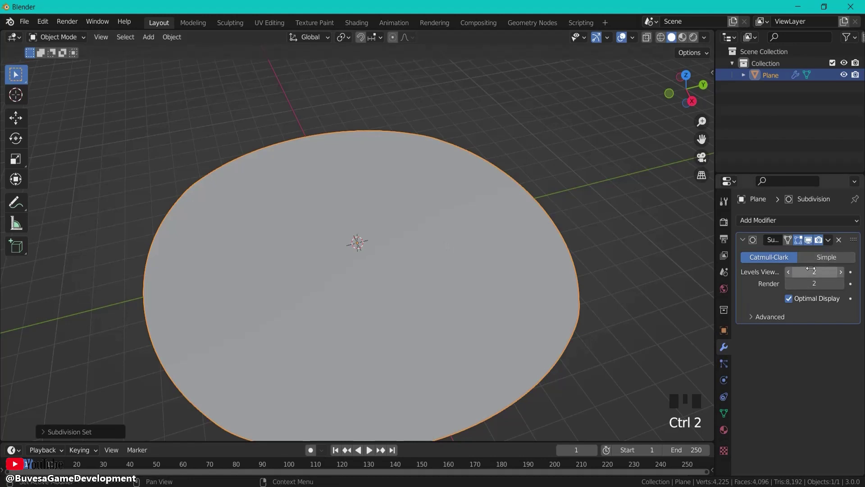
left_click(828, 240)
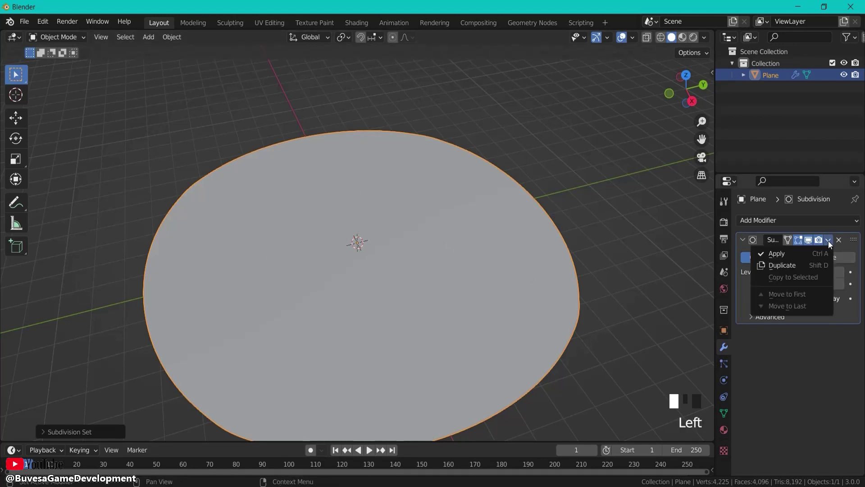
left_click(796, 253)
key("Tab")
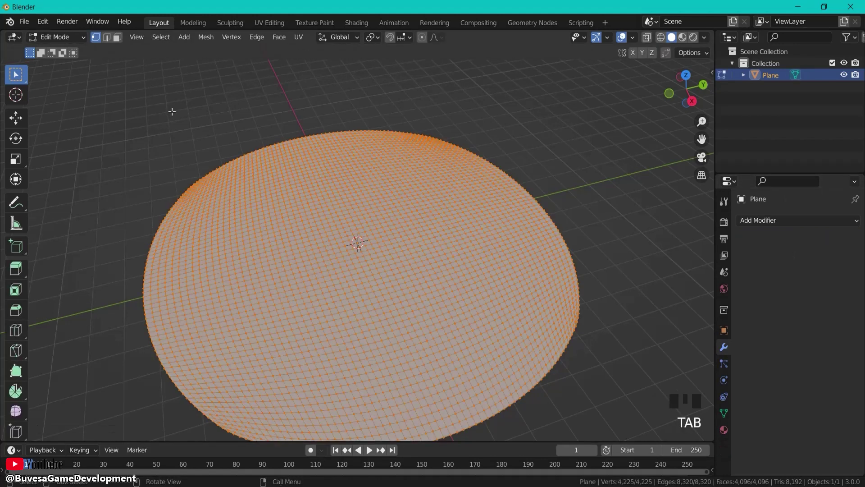
middle_click_drag(421, 311, 539, 288)
From top view, select the disc's central vertices and enable Proportional Editing.
key("KP_7")
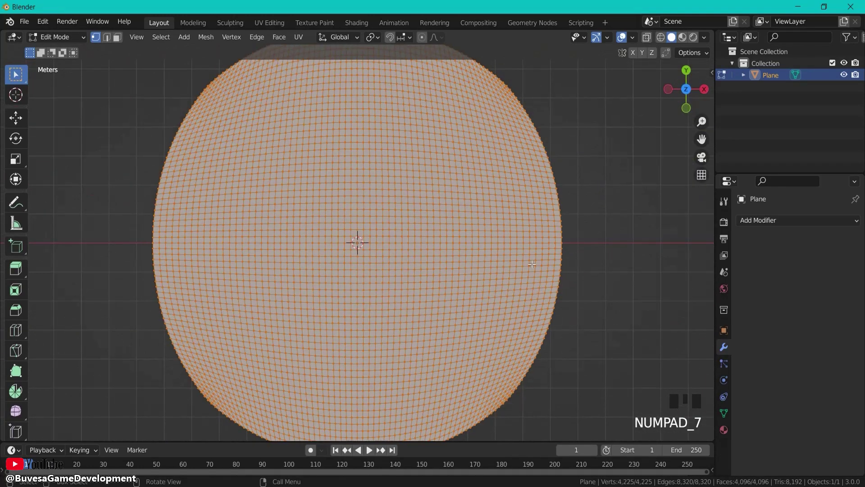
scroll(497, 231, "down", 2)
scroll(430, 220, "up", 1)
left_click(594, 156)
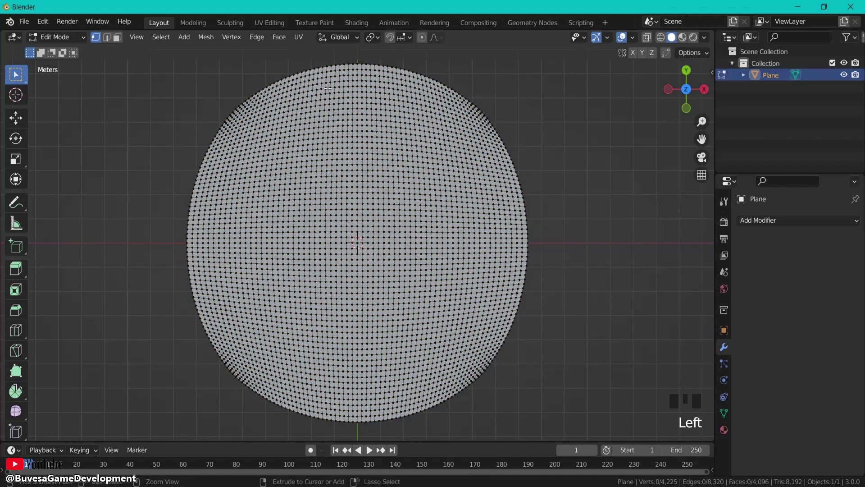
mouse_move(336, 88)
right_mouse_down("ctrl")
mouse_move(461, 148)
mouse_move(489, 233)
mouse_move(466, 336)
mouse_move(397, 386)
mouse_move(293, 368)
mouse_move(230, 282)
mouse_move(242, 154)
mouse_move(264, 117)
mouse_move(316, 90)
right_mouse_up("ctrl")
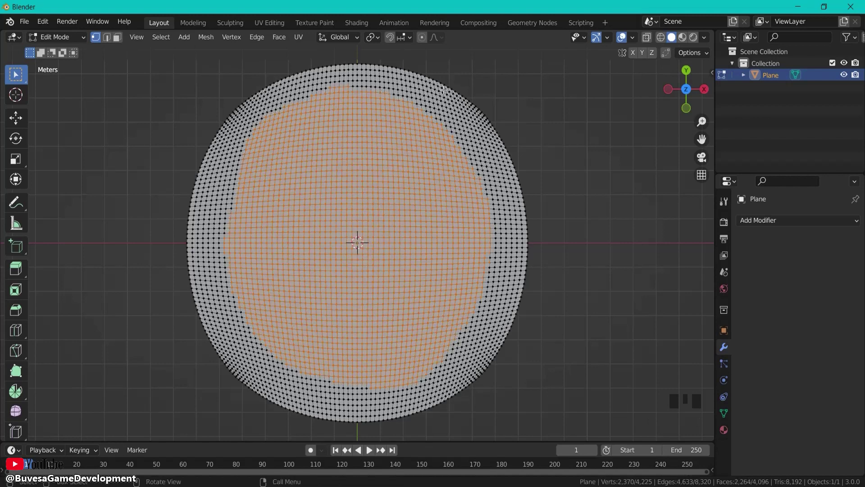
left_click(421, 38)
Raise the selected centre about 1.157 m along Z with a widened smooth falloff.
middle_click_drag(574, 342, 580, 247)
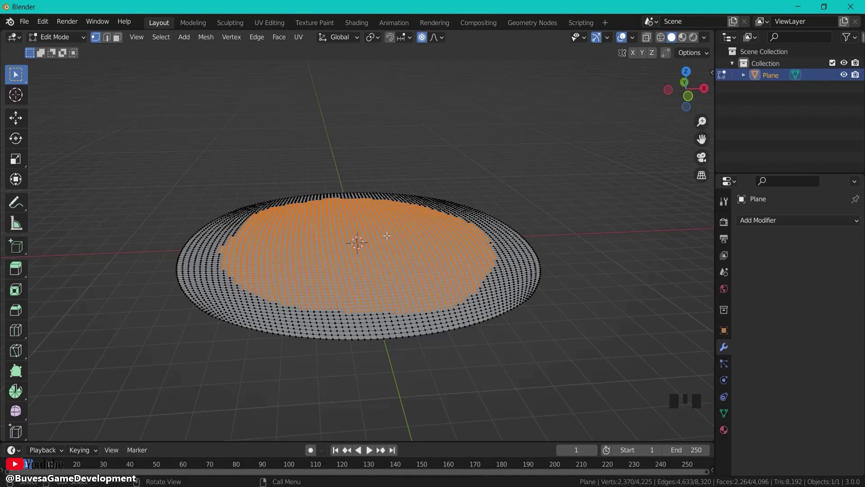
middle_click_drag(446, 212, 564, 172)
key("g")
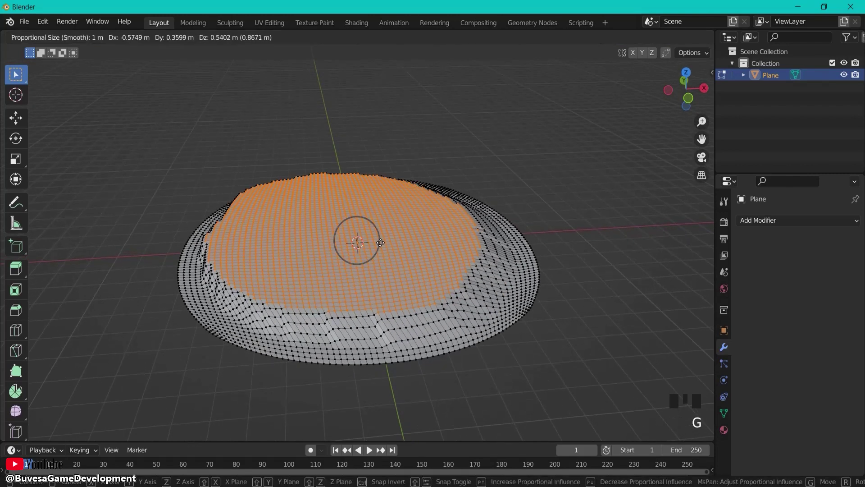
scroll(393, 243, "up", 13)
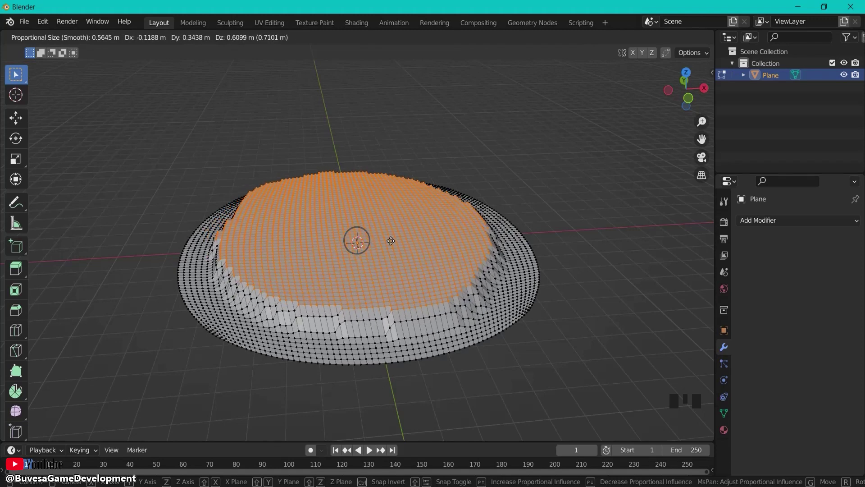
scroll(391, 240, "down", 1)
key("z")
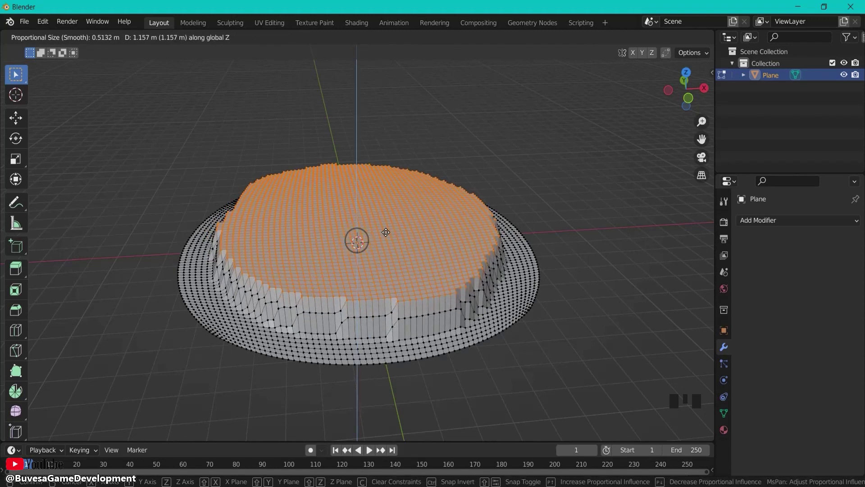
scroll(386, 233, "down", 6)
scroll(386, 232, "down", 2)
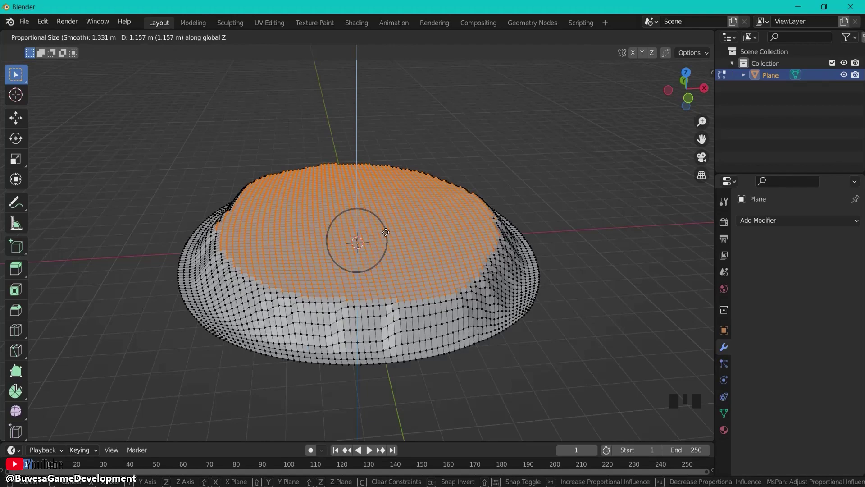
Confirm the mound, then select its middle and raise it higher along Z with falloff.
left_click(386, 232)
left_click(564, 193)
middle_click_drag(563, 193, 351, 201)
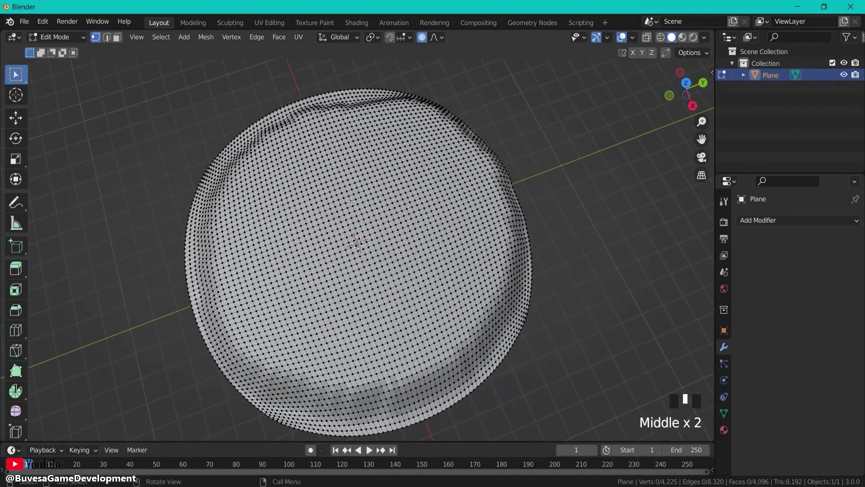
mouse_move(344, 128)
right_mouse_down("ctrl")
mouse_move(432, 173)
mouse_move(451, 315)
mouse_move(247, 287)
mouse_move(316, 144)
mouse_move(345, 127)
right_mouse_up("ctrl")
middle_click_drag(459, 230, 579, 251)
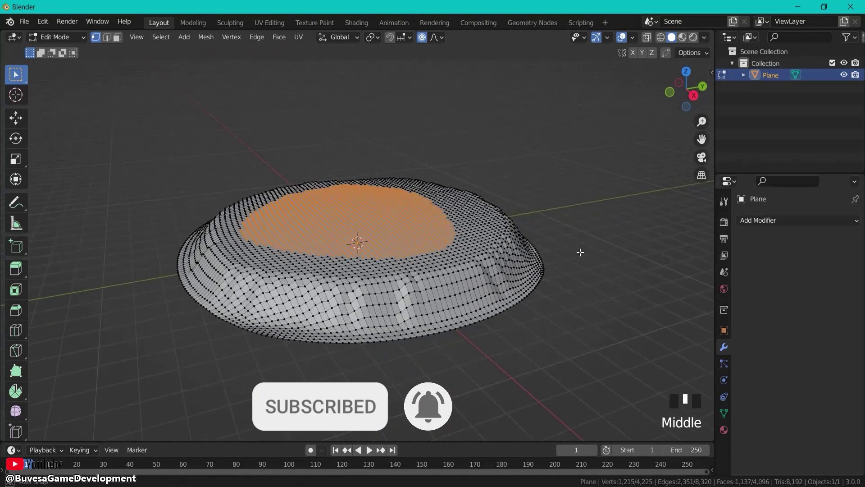
key("g")
key("z")
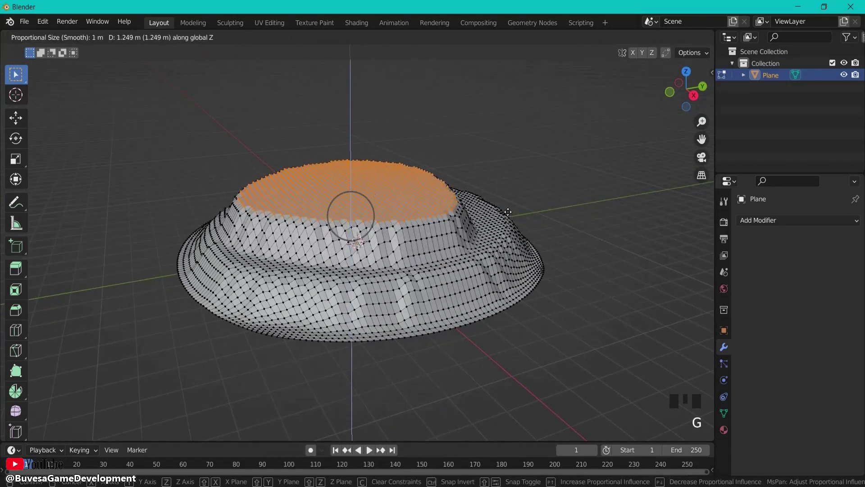
scroll(508, 210, "down", 1)
scroll(508, 211, "up", 1)
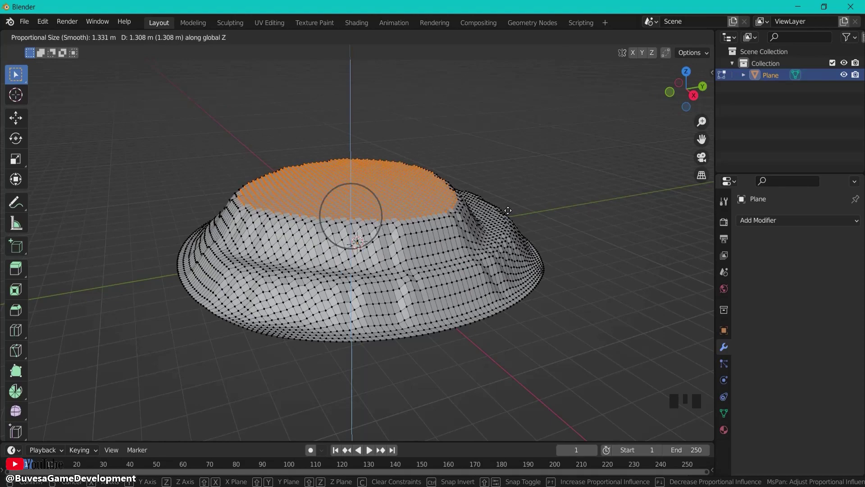
scroll(508, 210, "down", 1)
left_click(605, 197)
Extrude a smaller top patch in place and raise it about 0.92 m as a flat summit tier.
left_click(605, 197)
mouse_move(604, 197)
middle_mouse_down()
mouse_move(529, 248)
mouse_move(360, 183)
middle_mouse_up()
mouse_move(341, 141)
right_mouse_down("ctrl")
mouse_move(422, 178)
mouse_move(342, 295)
mouse_move(291, 212)
mouse_move(341, 141)
right_mouse_up("ctrl")
middle_click_drag(618, 243, 565, 217)
key("e")
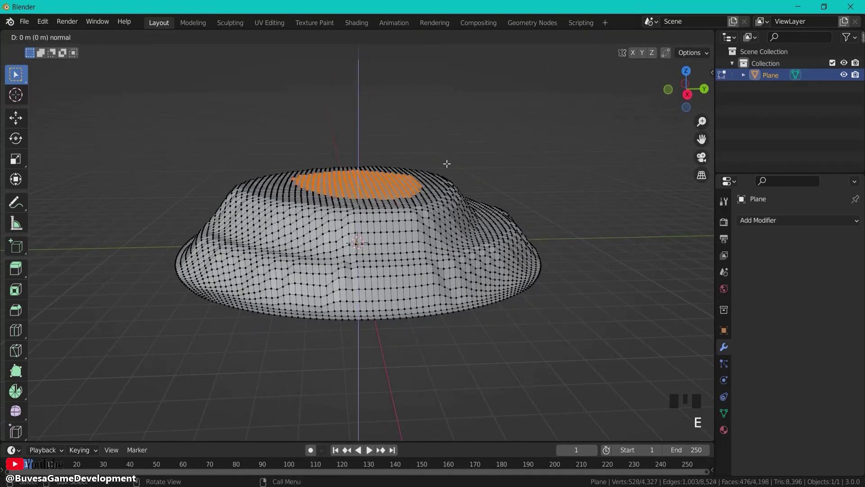
right_click(448, 164)
key("g")
middle_click(464, 143)
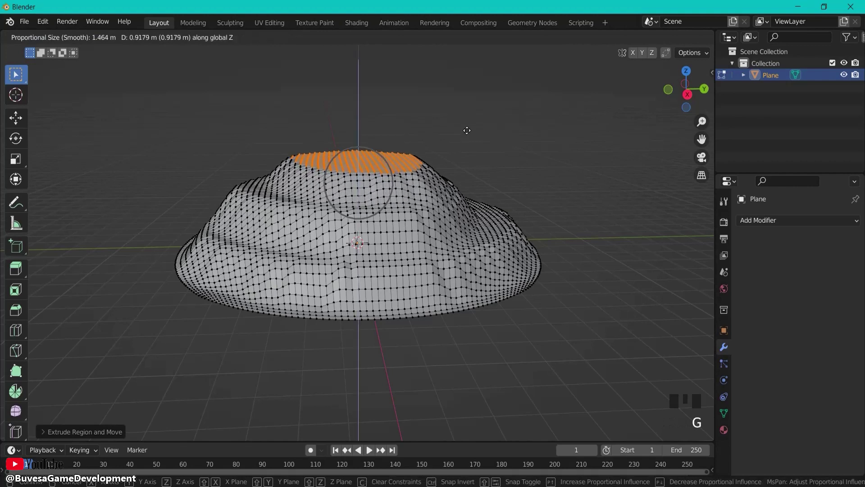
scroll(467, 129, "up", 4)
left_click(467, 122)
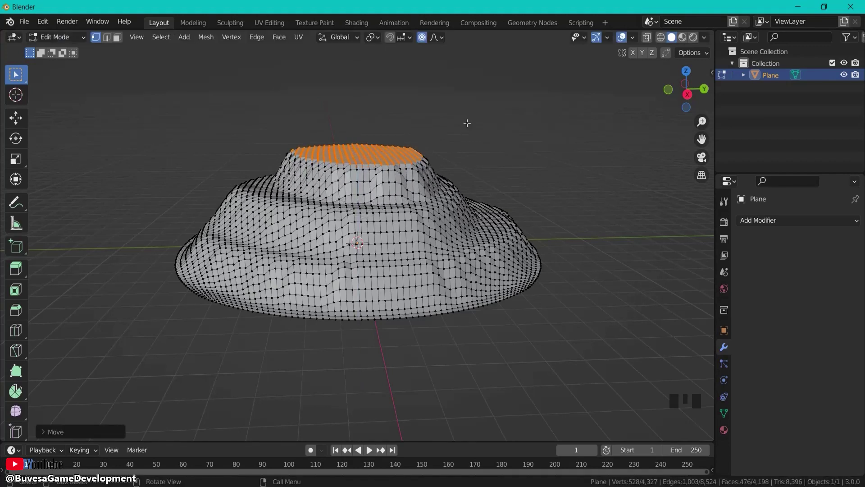
Switch the viewport to Material Preview and select the whole mesh.
middle_click(558, 183)
left_click(525, 180)
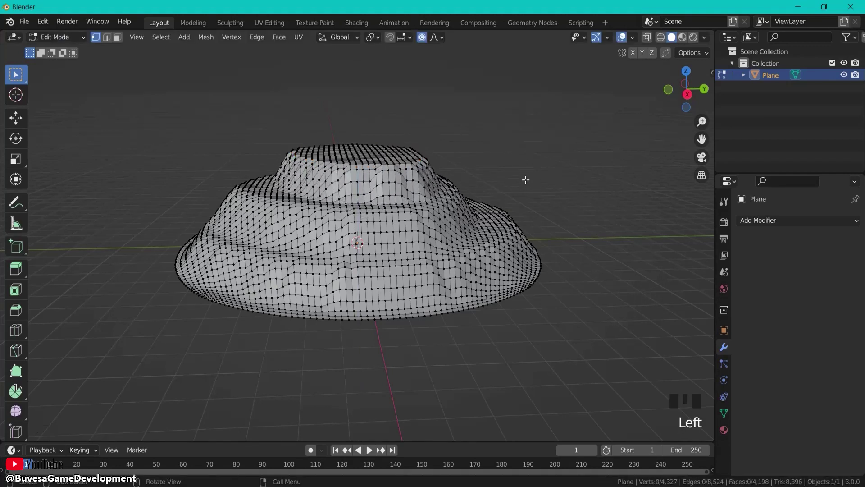
middle_click_drag(525, 179, 496, 225)
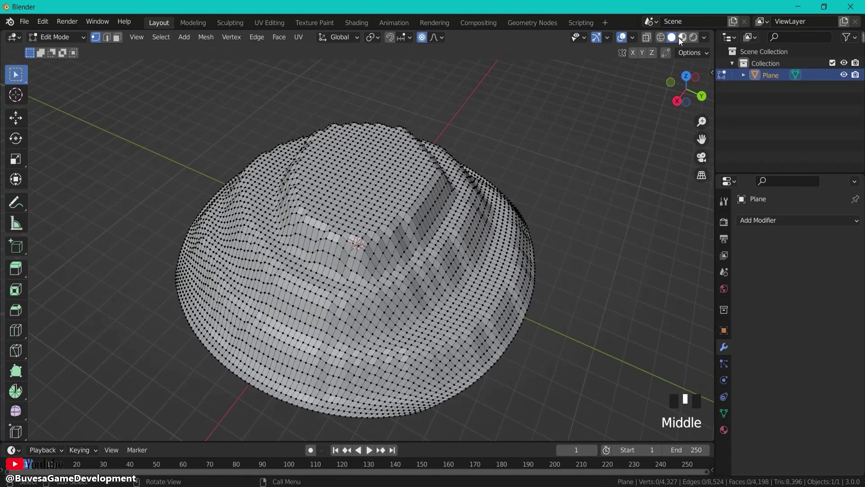
left_click(682, 37)
key("a")
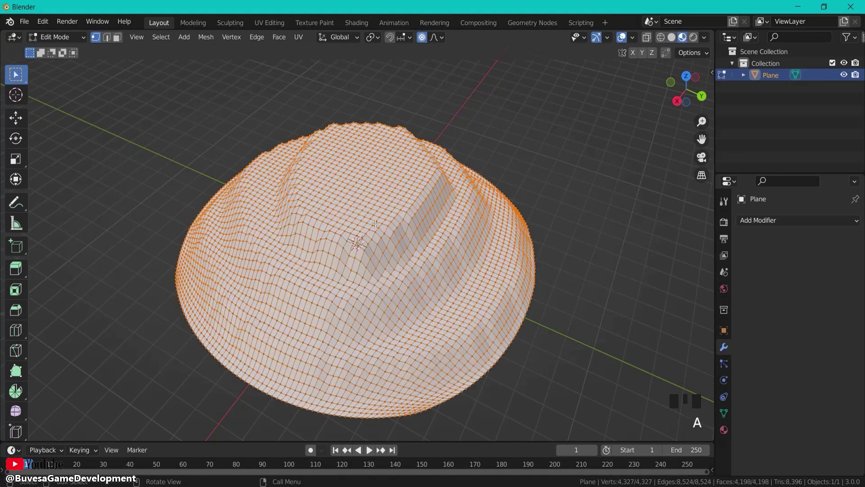
Add three material slots with new materials and assign Material.001 to the whole mesh.
left_click(724, 429)
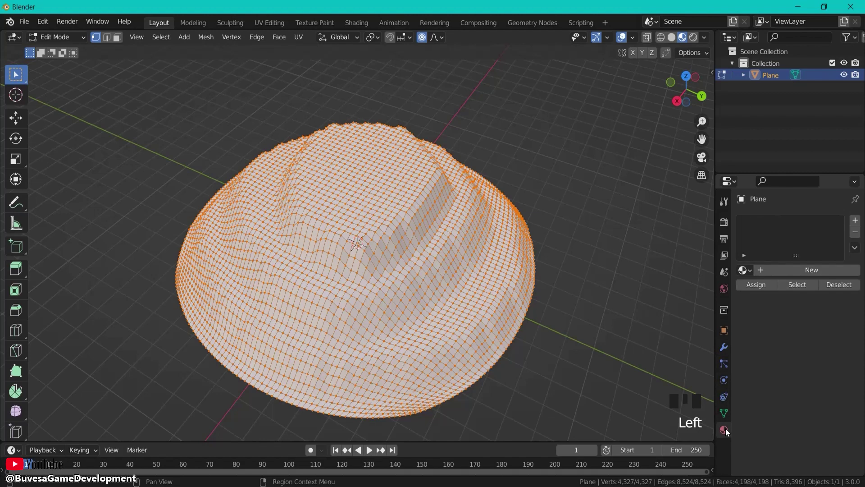
left_click(805, 269)
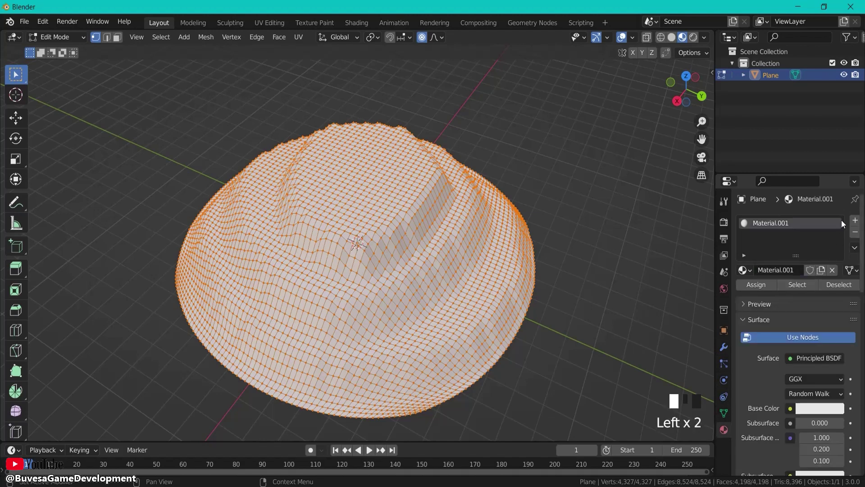
left_click(855, 220)
left_click(854, 220)
left_click(793, 293)
left_click(780, 235)
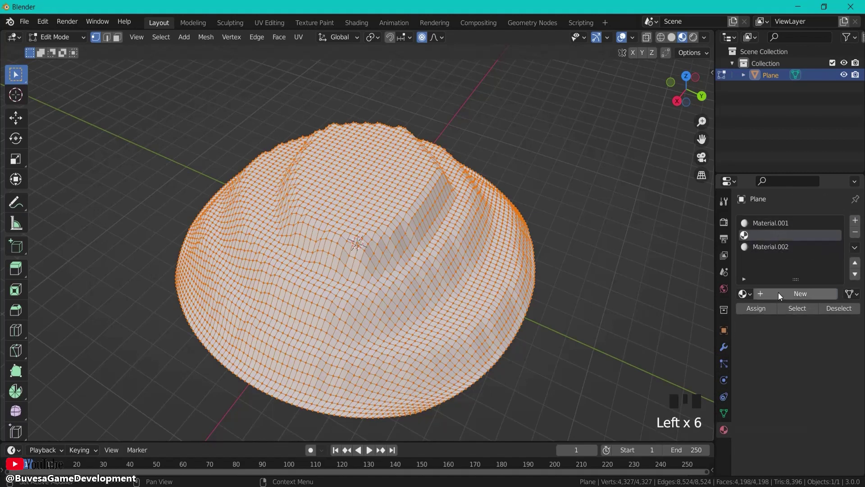
left_click(778, 294)
left_click(780, 222)
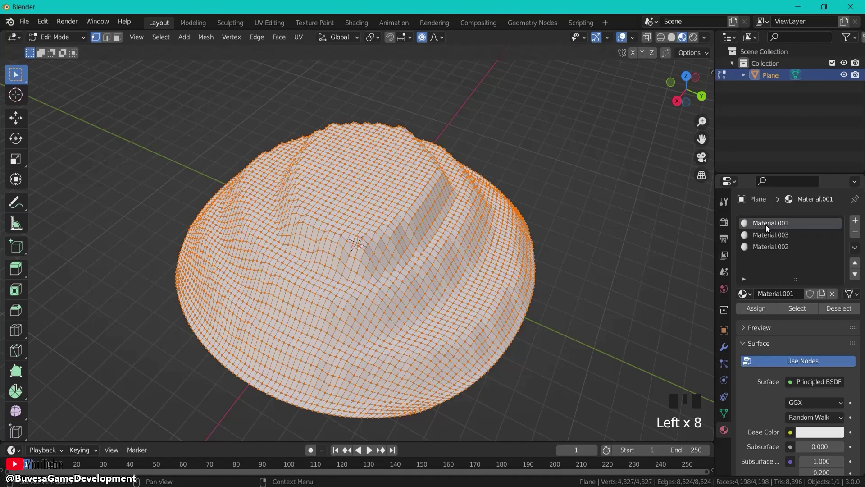
left_click(755, 309)
Make Material.001's base colour a darkened reddish-brown.
left_click(540, 283)
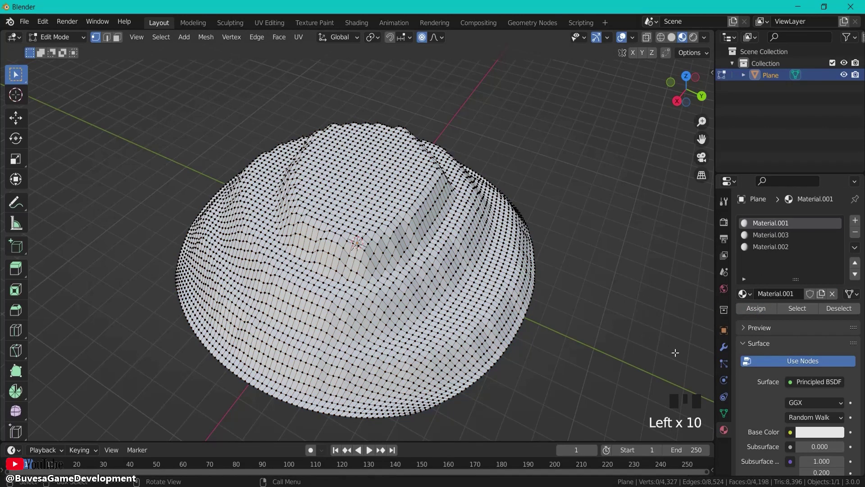
left_click(819, 431)
left_click(775, 339)
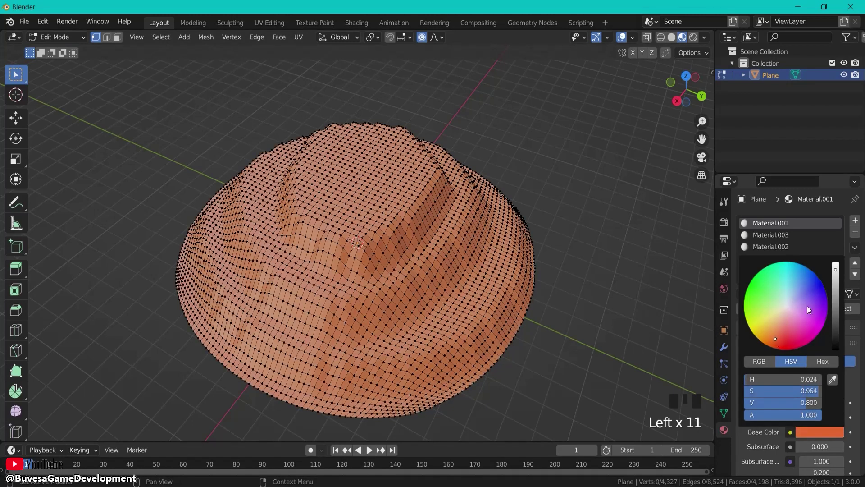
left_click_drag(835, 272, 839, 308)
left_click(692, 244)
Give Material.003 a dark reddish-brown and Material.002 a bright red base colour.
left_click(776, 234)
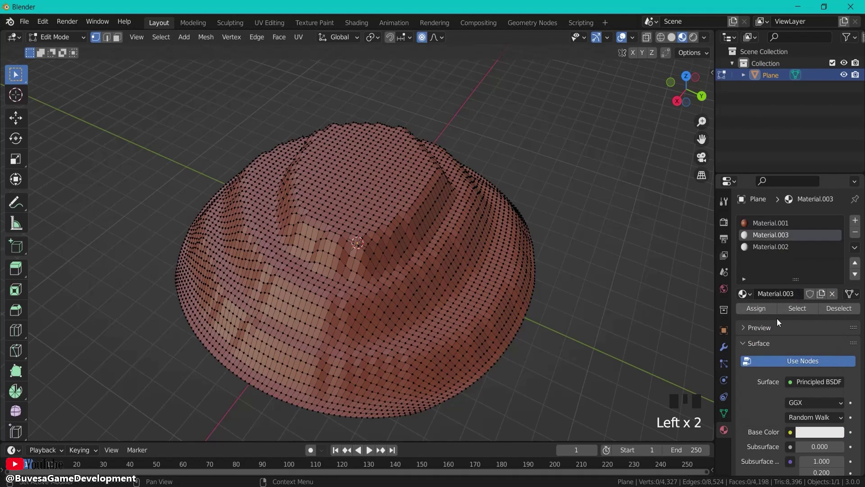
left_click(810, 430)
left_click_drag(782, 313, 779, 332)
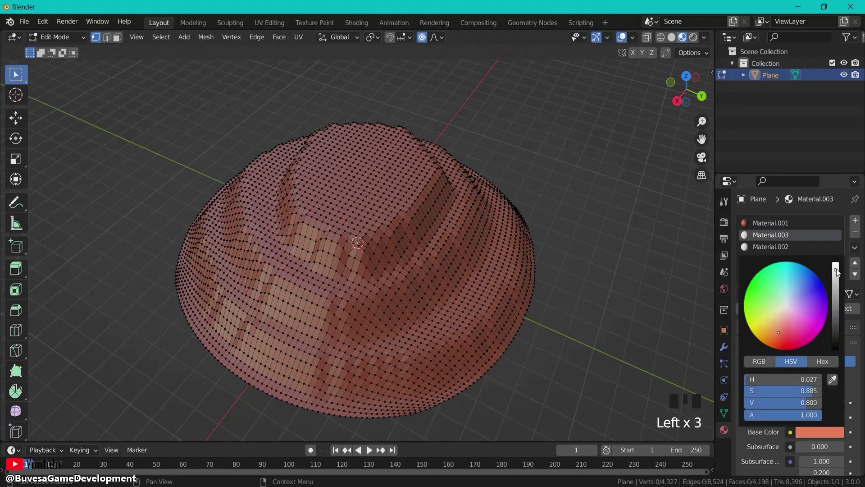
left_click_drag(836, 268, 835, 313)
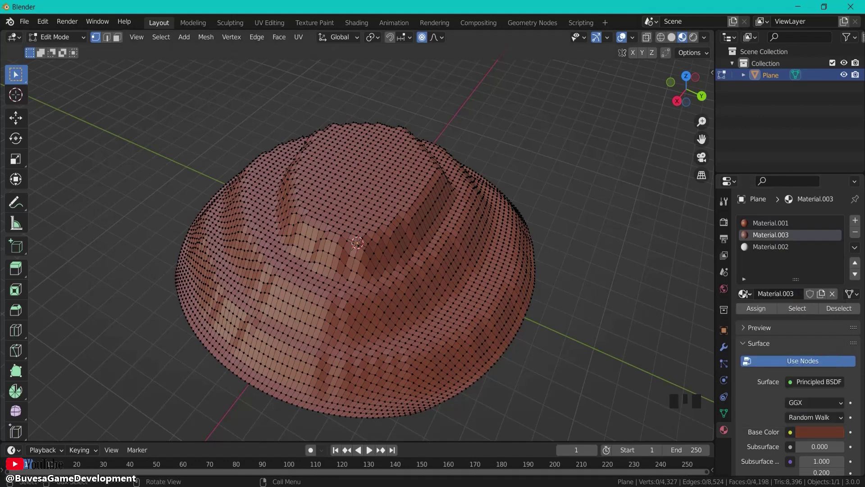
left_click(771, 248)
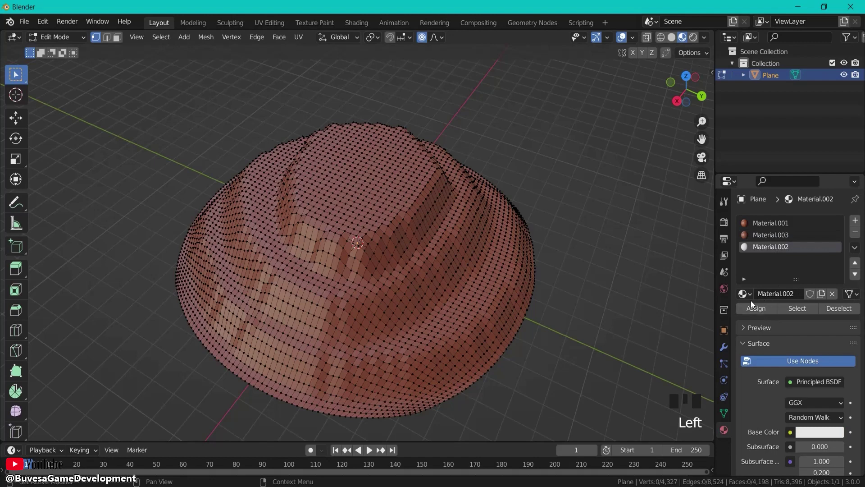
left_click(810, 432)
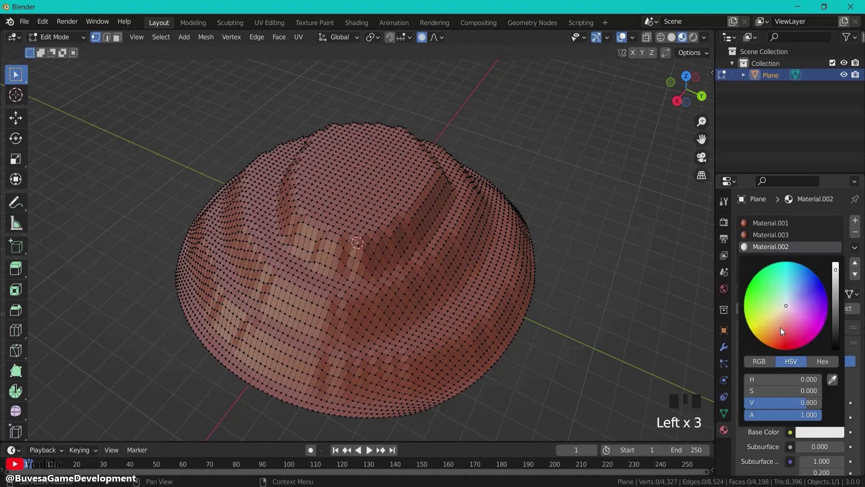
left_click_drag(781, 327, 777, 346)
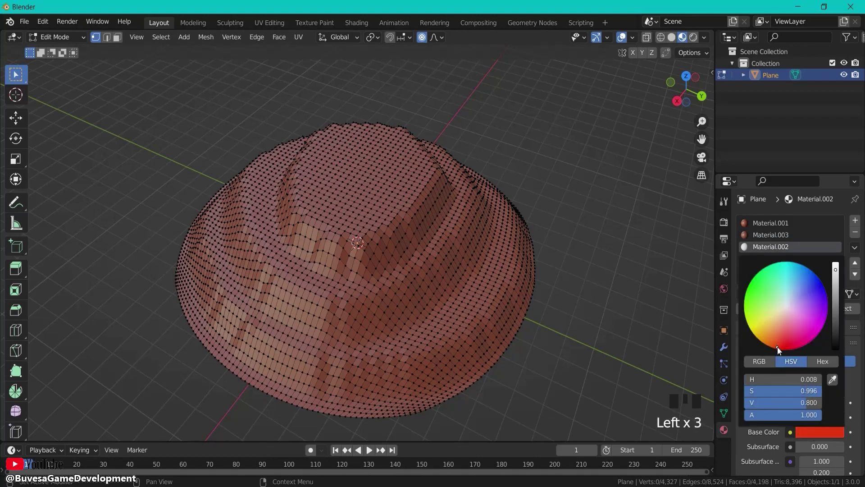
left_click(608, 260)
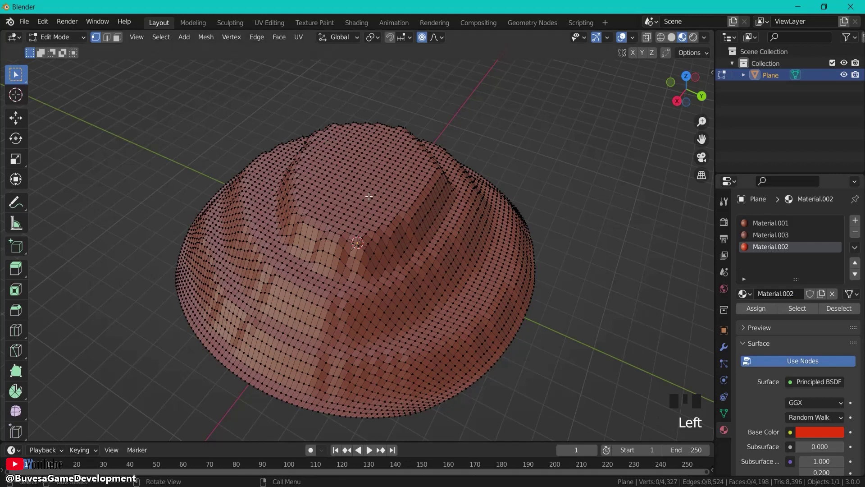
left_click(361, 210)
Randomize all vertex positions by 0.01 m with the 'random' search, then return to Object Mode.
key("a")
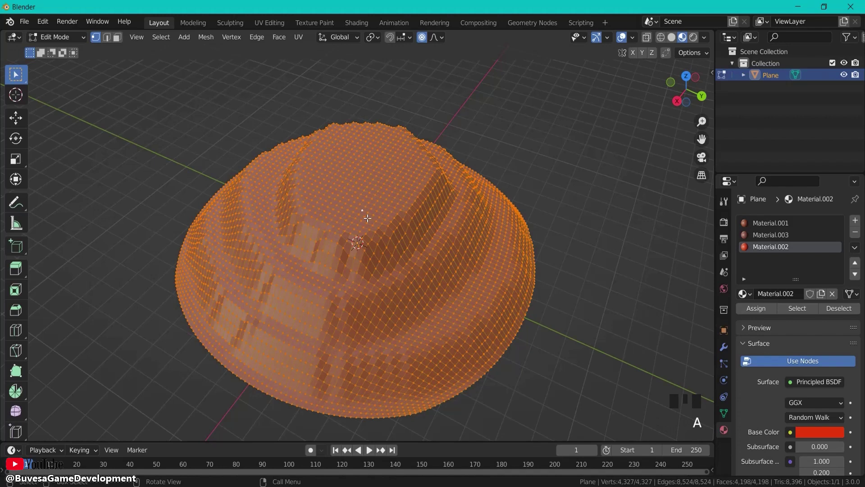
key("F3")
type("random")
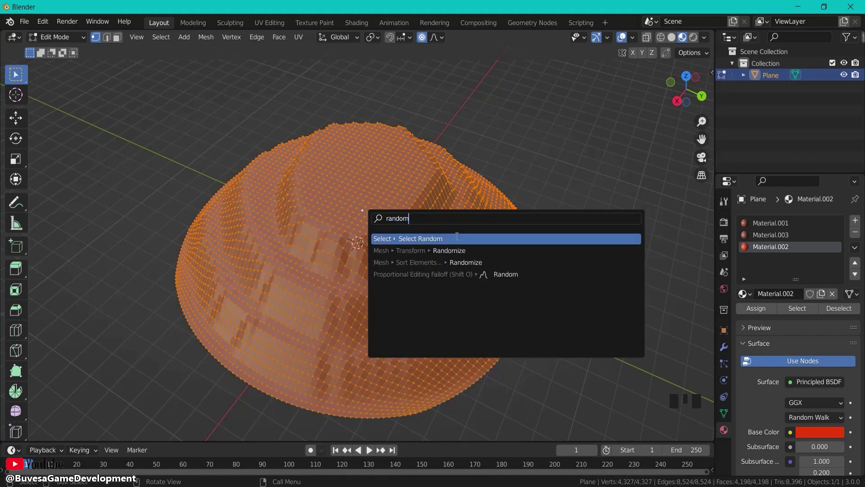
left_click(439, 250)
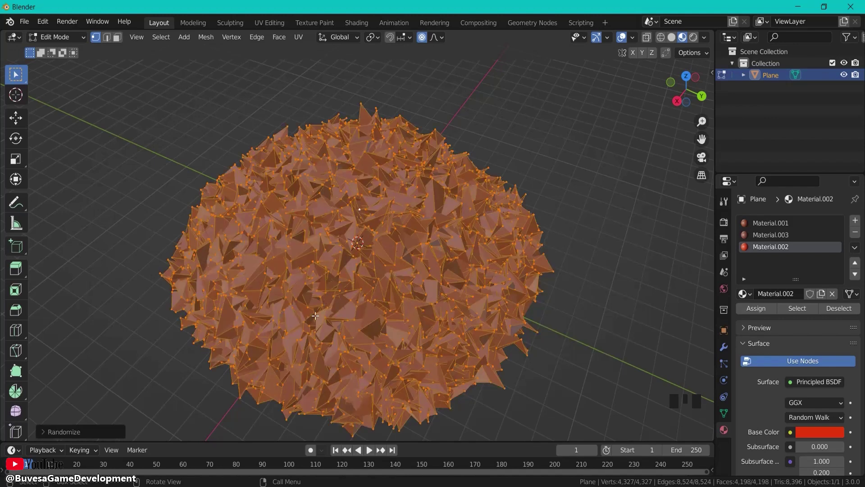
left_click(43, 431)
left_click(141, 389)
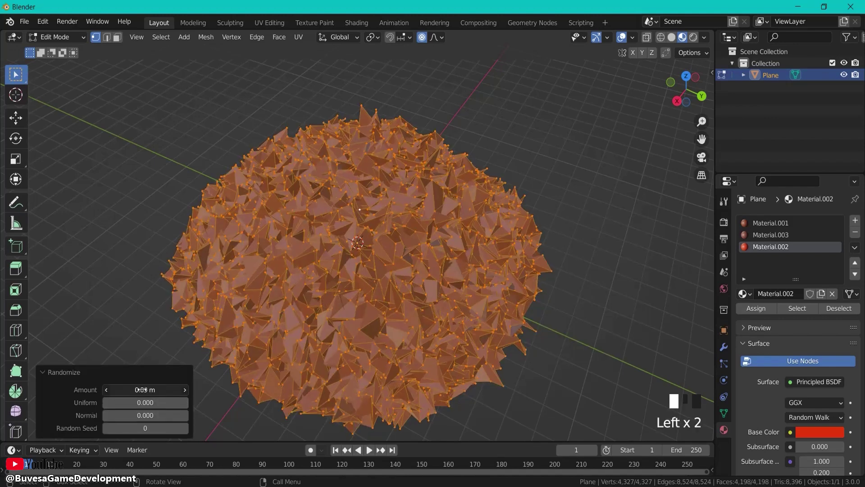
left_click_drag(141, 389, 150, 389)
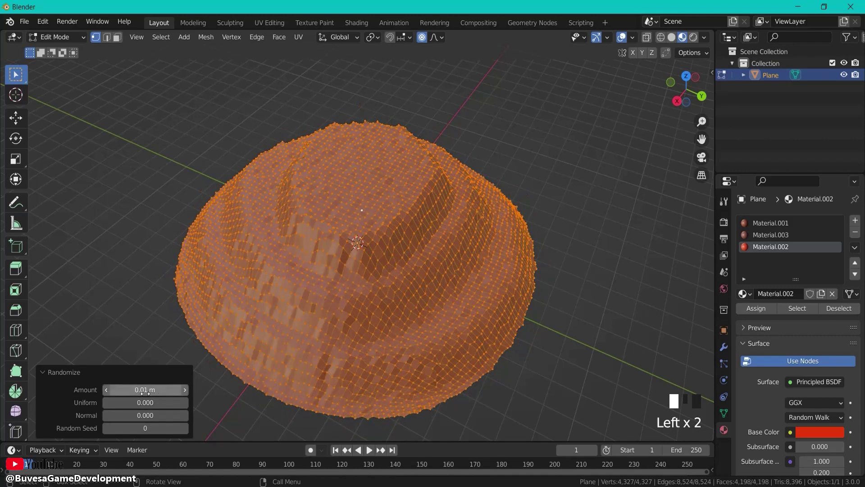
left_click(337, 290)
key("Tab")
middle_click_drag(500, 252, 559, 260)
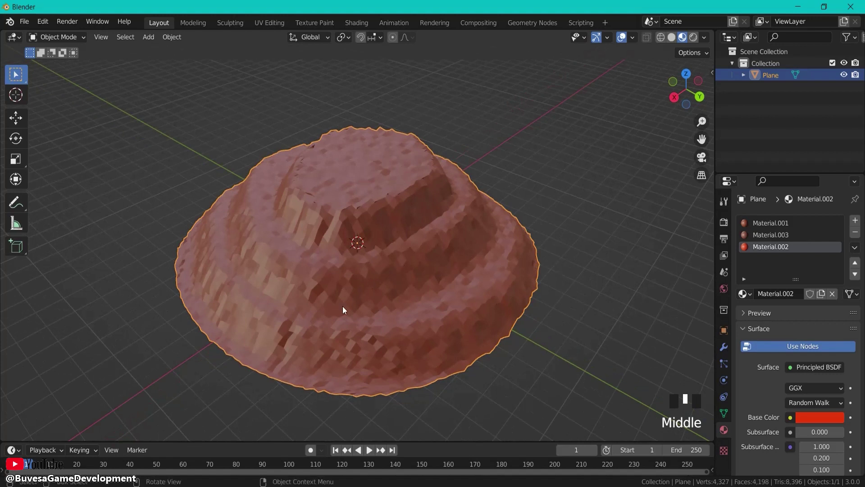
Re-enter Edit Mode, switch to face selection and select every face.
key("Tab")
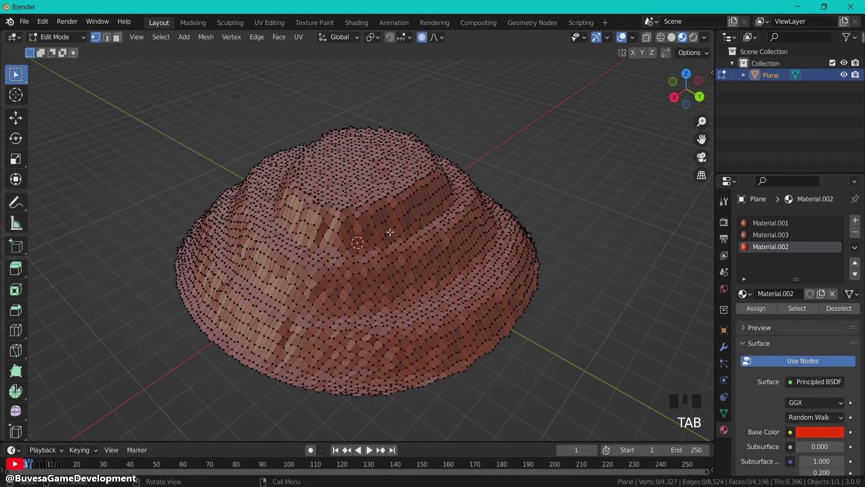
key("a")
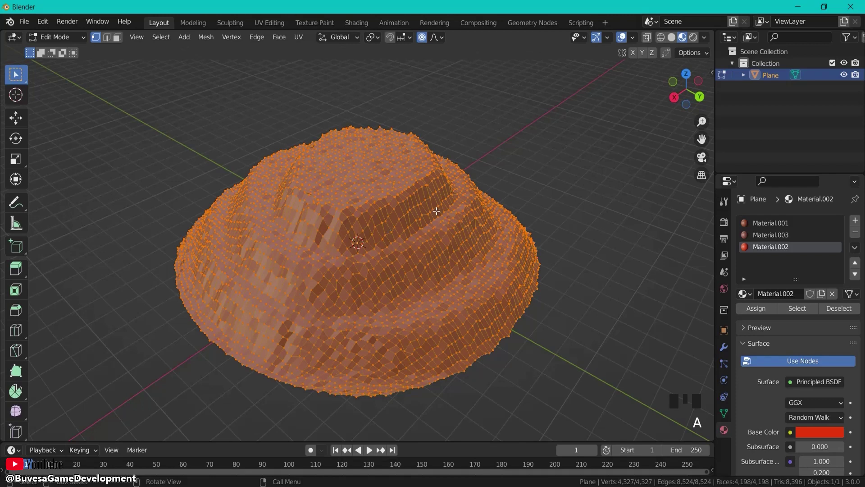
key("alt+a")
left_click(116, 38)
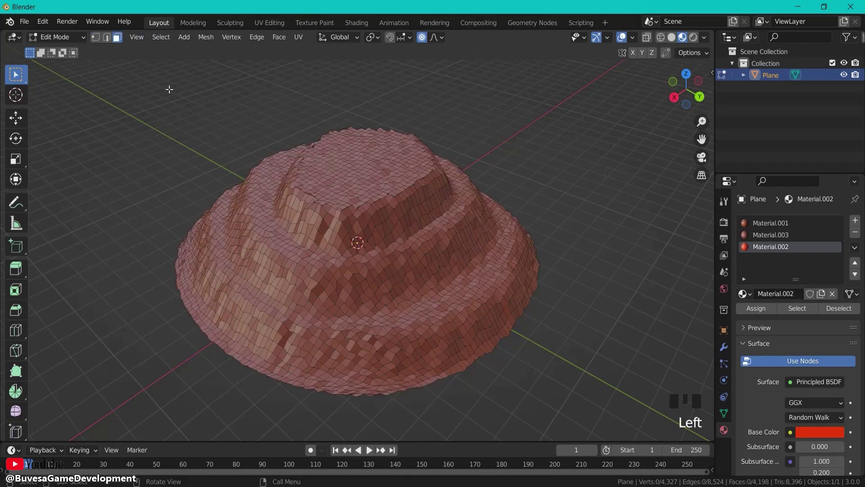
left_click(342, 197)
key("a")
Randomly deselect faces with Select Random at ratio 0.641, seed 8, and make Material.003 active.
key("F3")
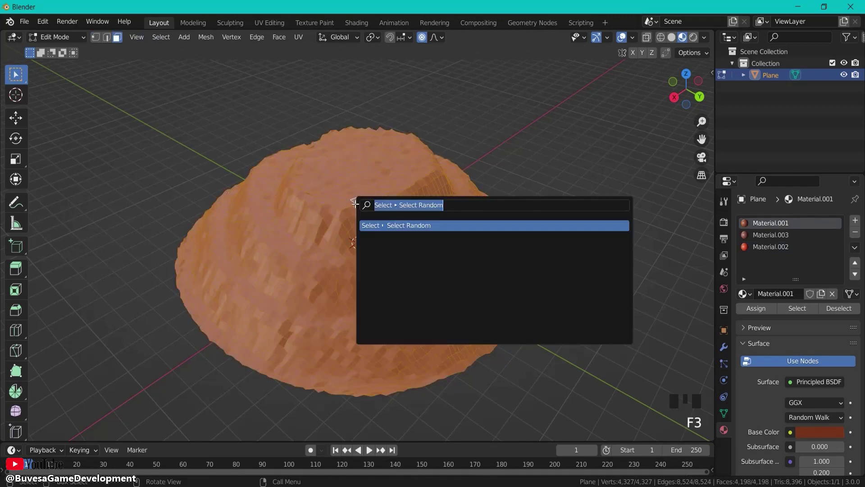
type("random")
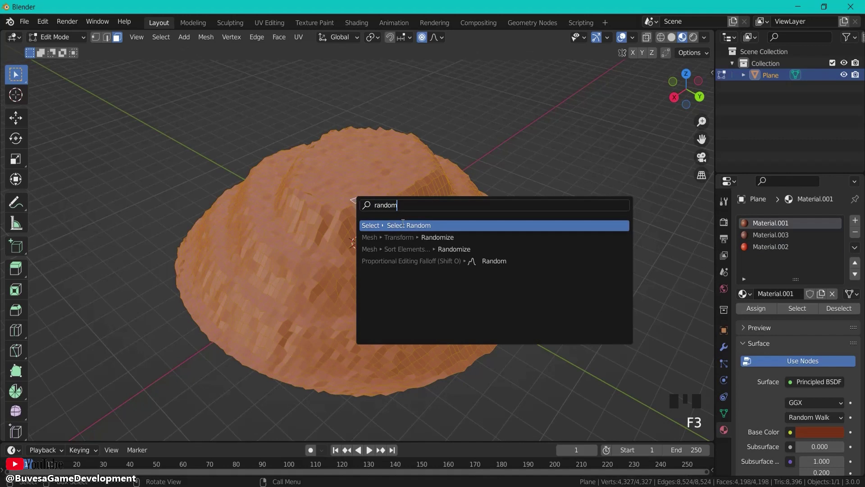
left_click(403, 225)
left_click(128, 427)
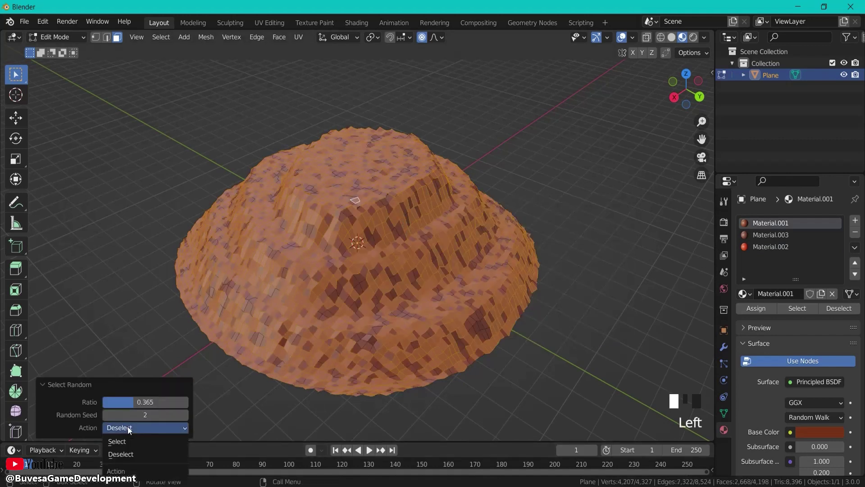
left_click(124, 452)
mouse_move(155, 401)
left_mouse_down()
mouse_move(145, 401)
mouse_move(176, 403)
mouse_move(148, 415)
left_mouse_up()
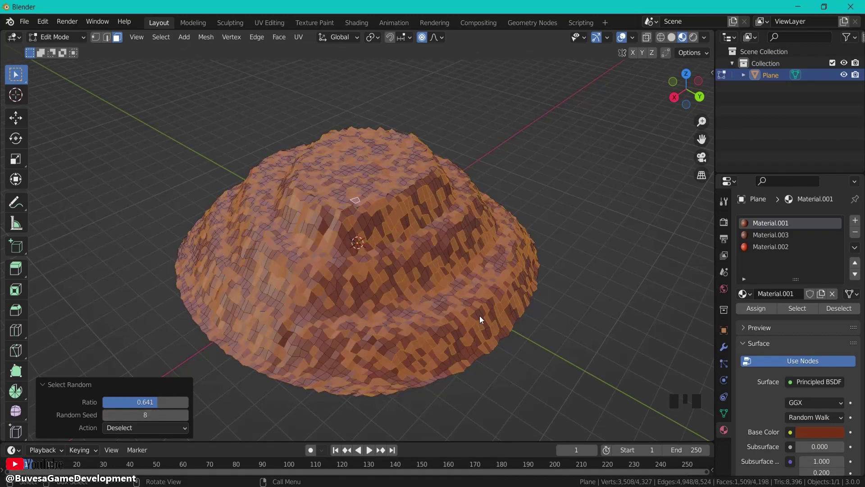
left_click(761, 235)
Assign Material.003 to the scattered faces and darken its base colour to value 0.084.
left_click(752, 308)
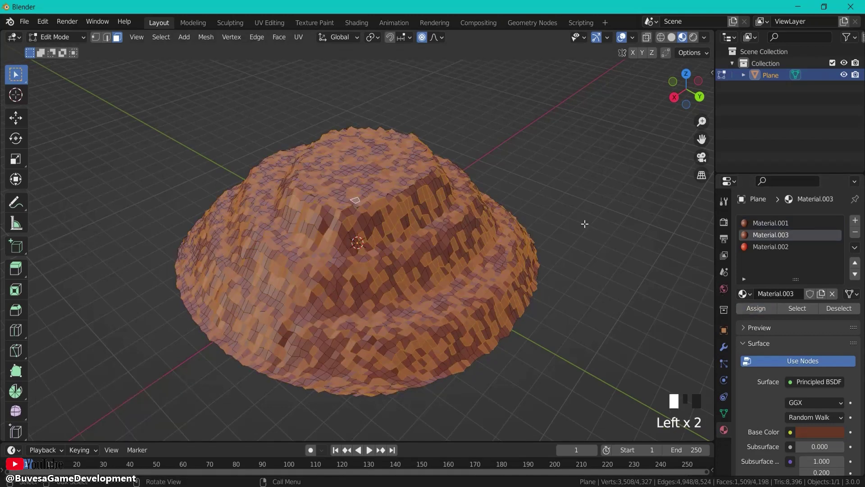
left_click(582, 239)
left_click(582, 239)
middle_click_drag(582, 238, 580, 245)
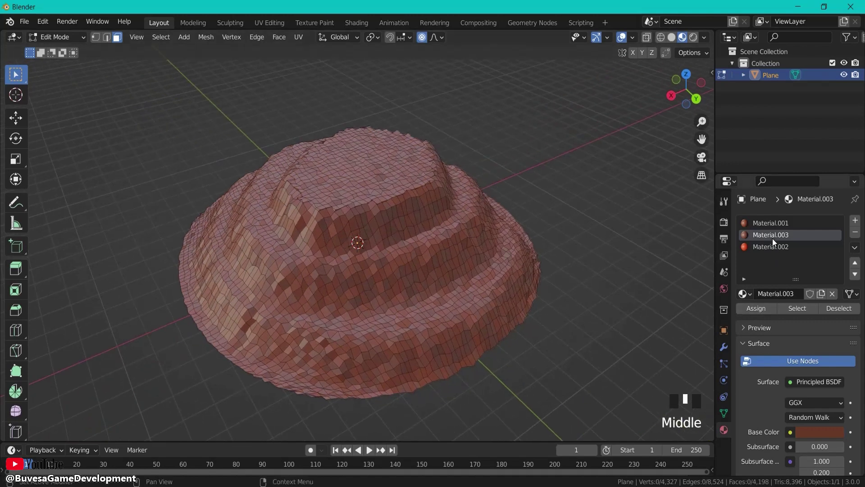
left_click(771, 238)
left_click(812, 431)
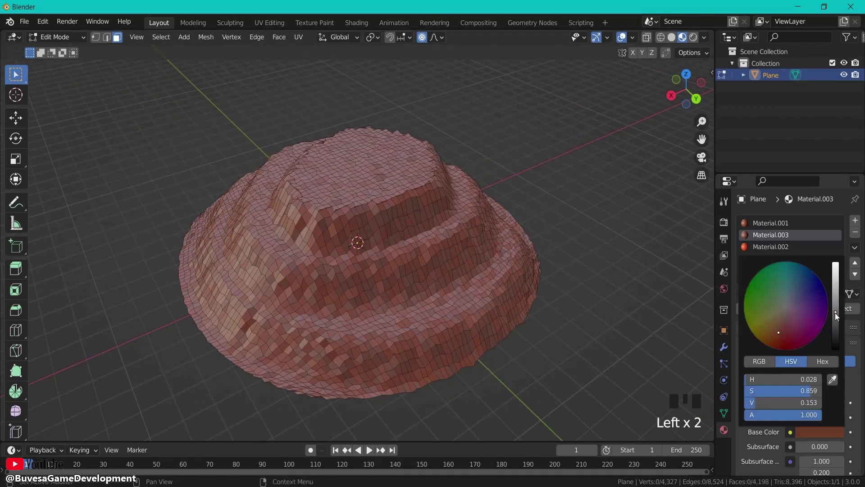
left_click_drag(834, 313, 833, 321)
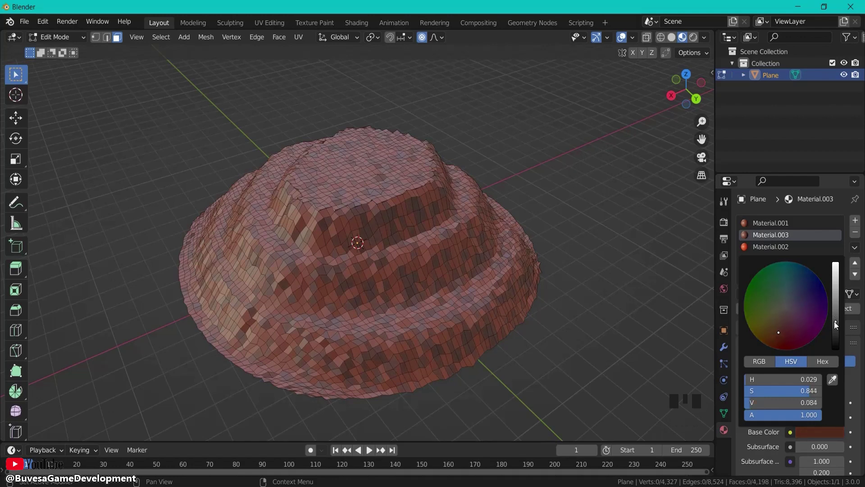
middle_click_drag(556, 261, 617, 262)
middle_click_drag(318, 178, 444, 195)
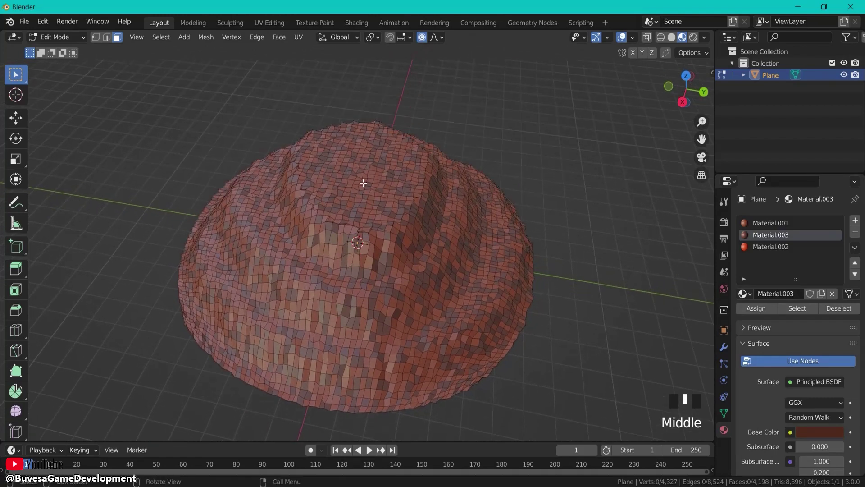
middle_click_drag(363, 182, 355, 172)
Circle-select the summit faces, extrude in place and sink them 1.0958 m into a crater.
key("c")
mouse_move(356, 172)
left_mouse_down()
mouse_move(333, 203)
mouse_move(350, 220)
mouse_move(367, 207)
mouse_move(369, 184)
mouse_move(357, 187)
mouse_move(355, 200)
mouse_move(364, 176)
mouse_move(349, 178)
mouse_move(360, 208)
mouse_move(377, 196)
mouse_move(370, 184)
mouse_move(348, 206)
mouse_move(375, 212)
mouse_move(356, 206)
left_mouse_up()
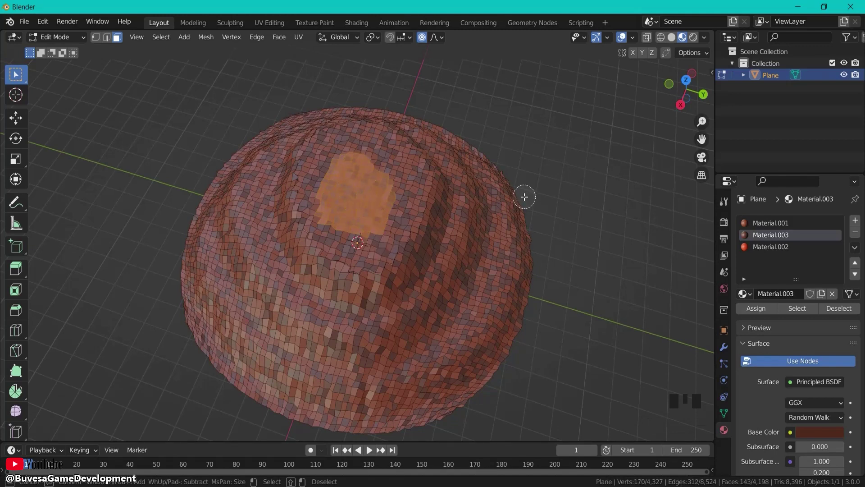
key("Escape")
middle_click_drag(535, 206, 547, 169)
key("e")
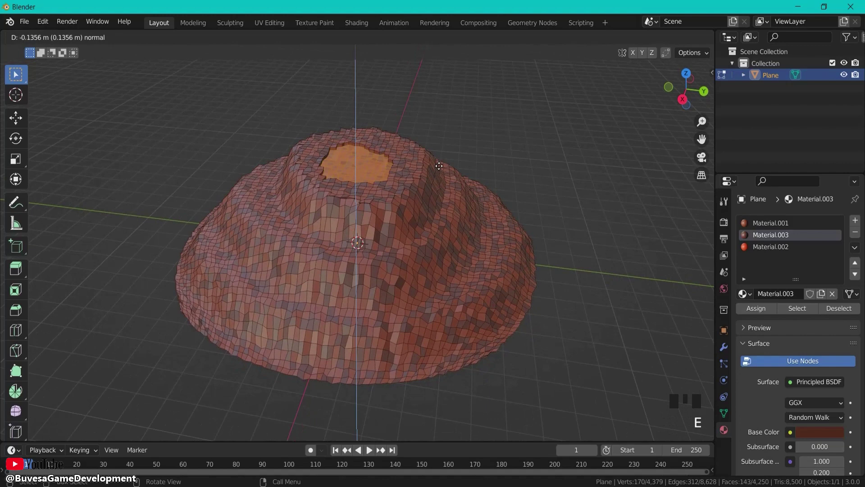
right_click(438, 167)
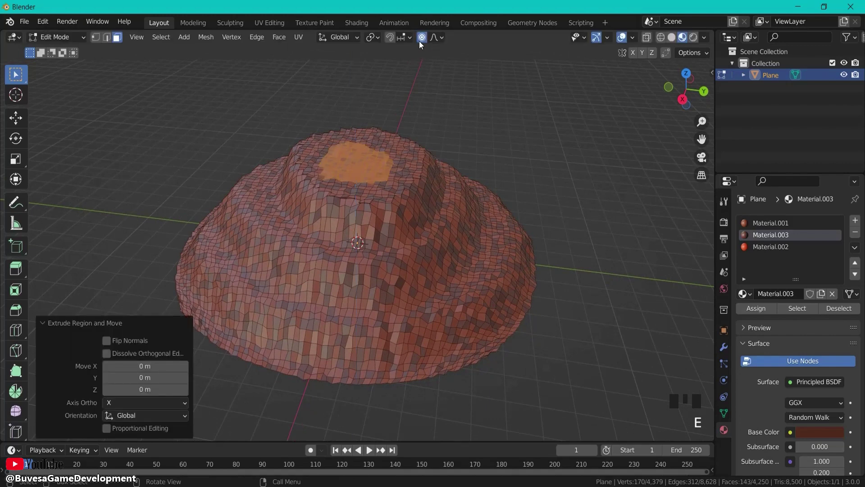
key("g")
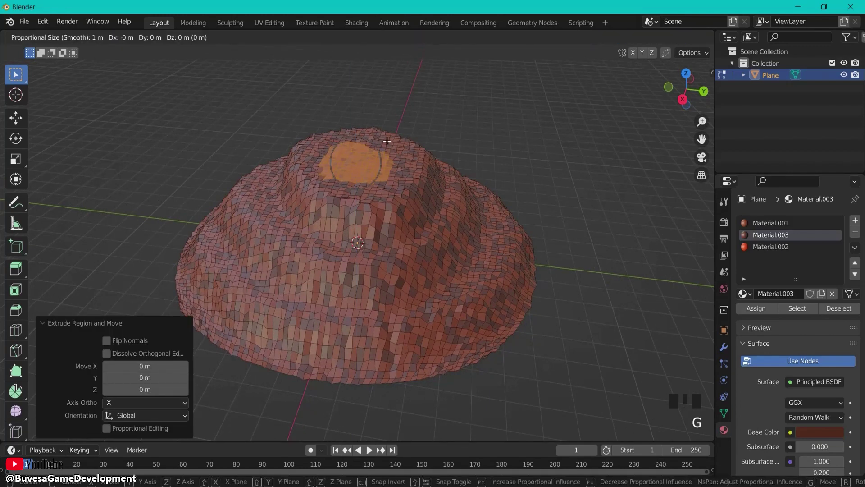
key("z")
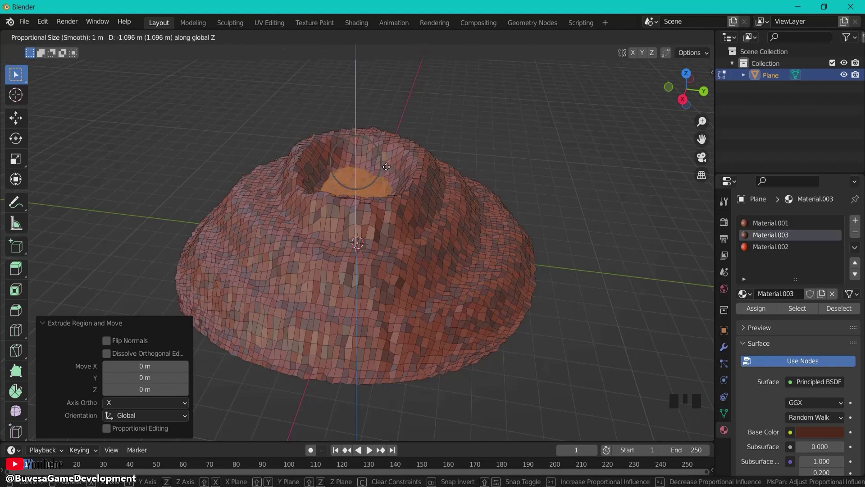
left_click(386, 167)
middle_click_drag(386, 166, 387, 243)
Circle-select a strip of faces running from the crater down one flank as the lava path.
key("c")
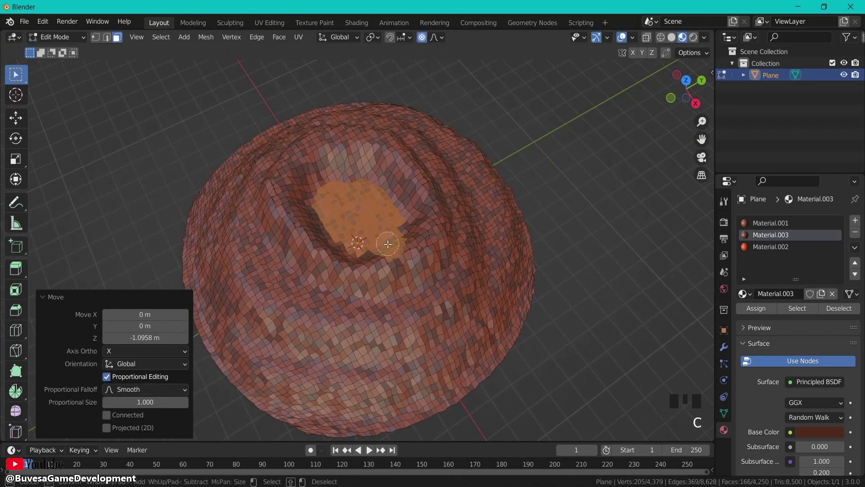
mouse_move(388, 243)
left_mouse_down()
mouse_move(413, 270)
mouse_move(424, 297)
mouse_move(427, 407)
left_mouse_up()
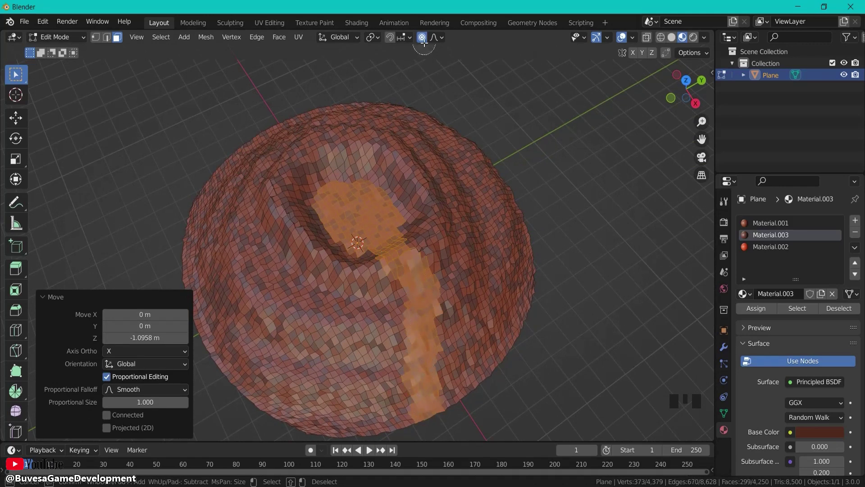
right_click(437, 61)
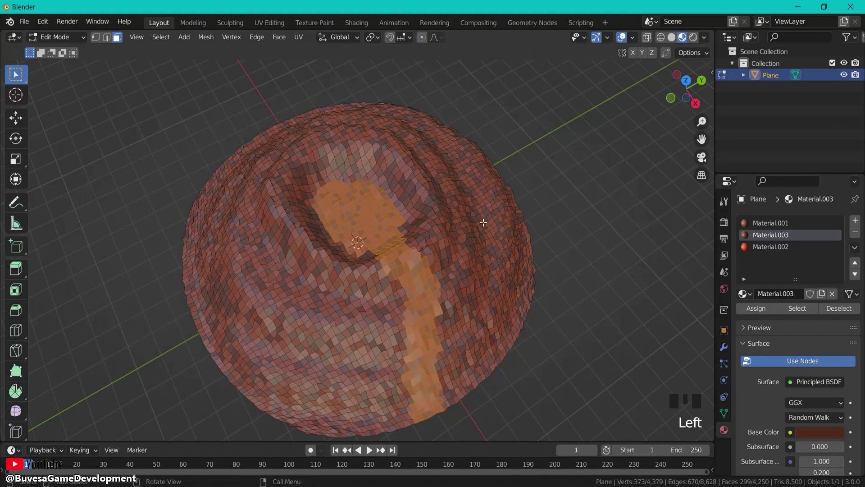
Extrude the crater floor and lava strip 0.54148 m down along Z into a recessed channel.
middle_click_drag(621, 319, 543, 268)
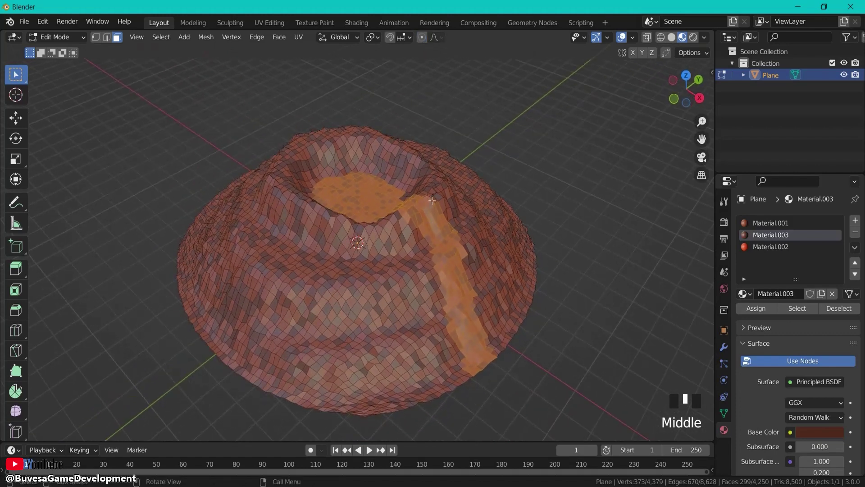
key("e")
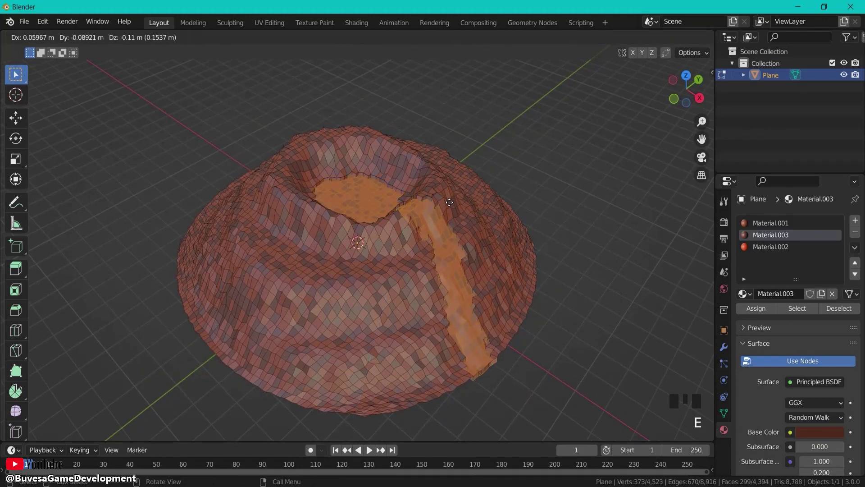
key("z")
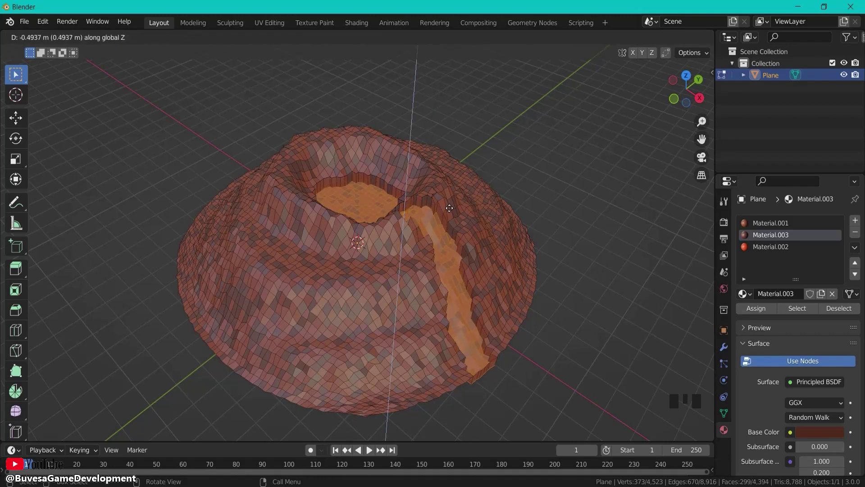
left_click(450, 210)
middle_click_drag(450, 211, 560, 290)
Assign Material.002 to the selected crater and lava faces, then clear the selection.
left_click(778, 249)
left_click(756, 308)
left_click(563, 250)
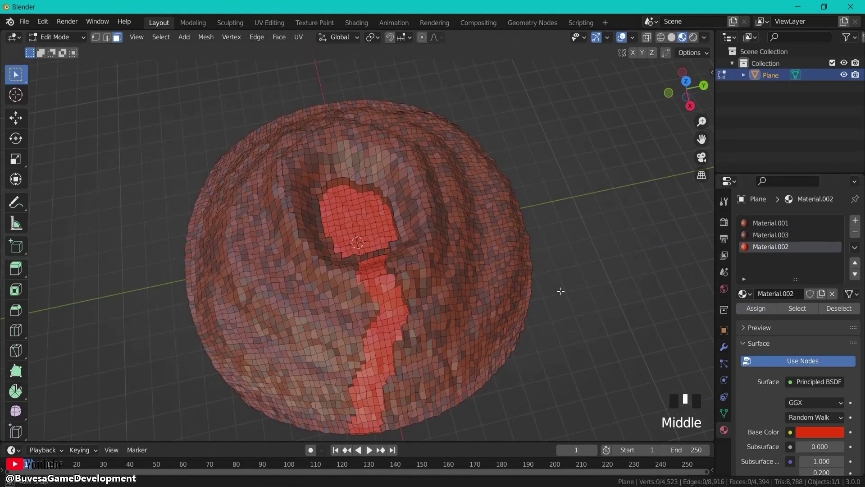
In edge mode, lower the selected crater rim edges straight down along Z.
scroll(386, 261, "up", 4)
middle_click_drag(354, 241, 405, 252)
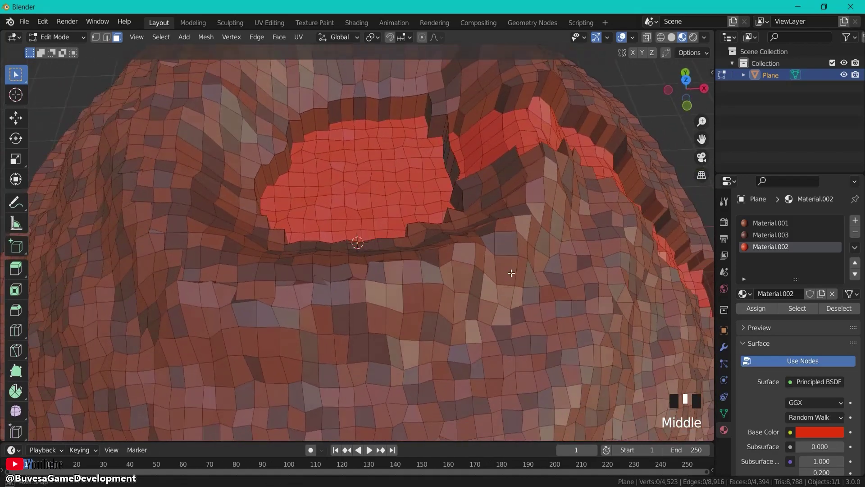
left_click(109, 37)
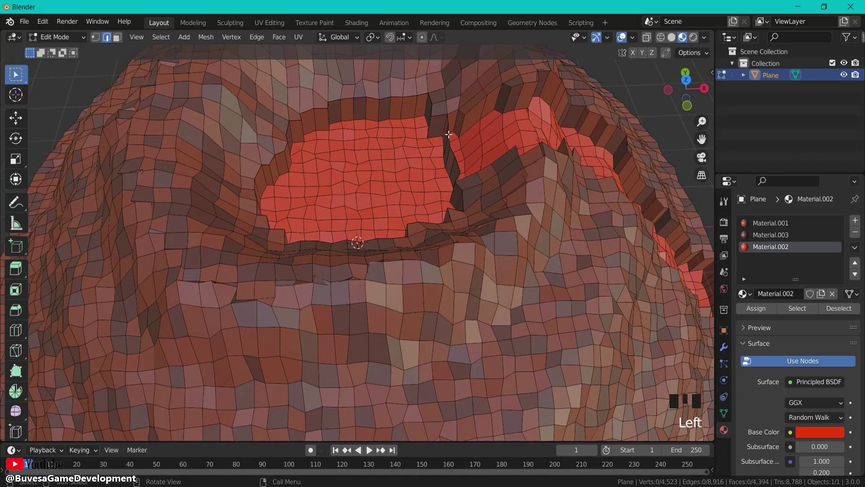
middle_click_drag(448, 134, 353, 227)
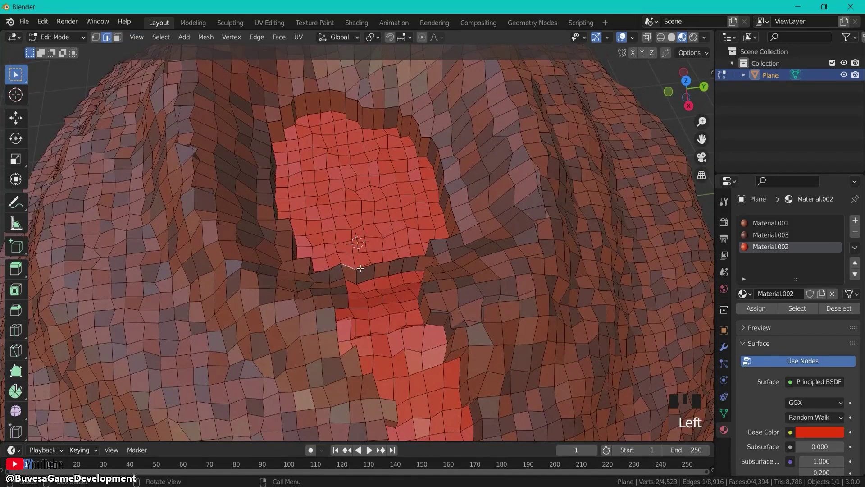
left_click(383, 261, "shift")
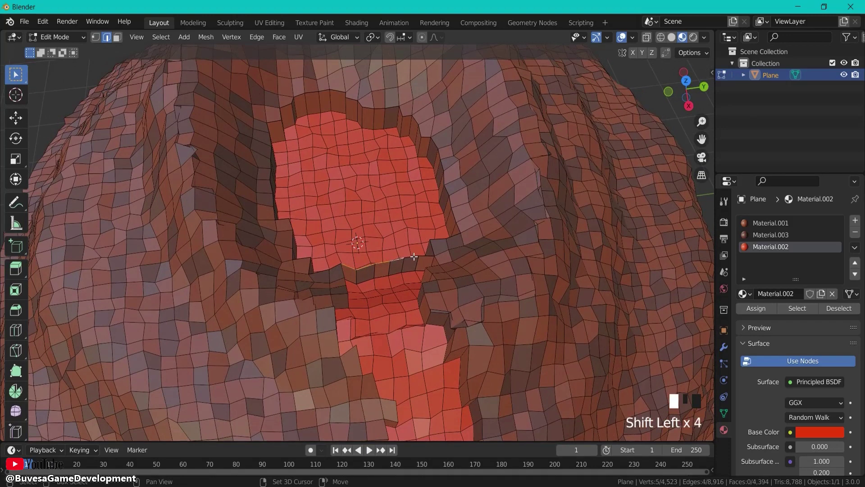
key("g")
key("z")
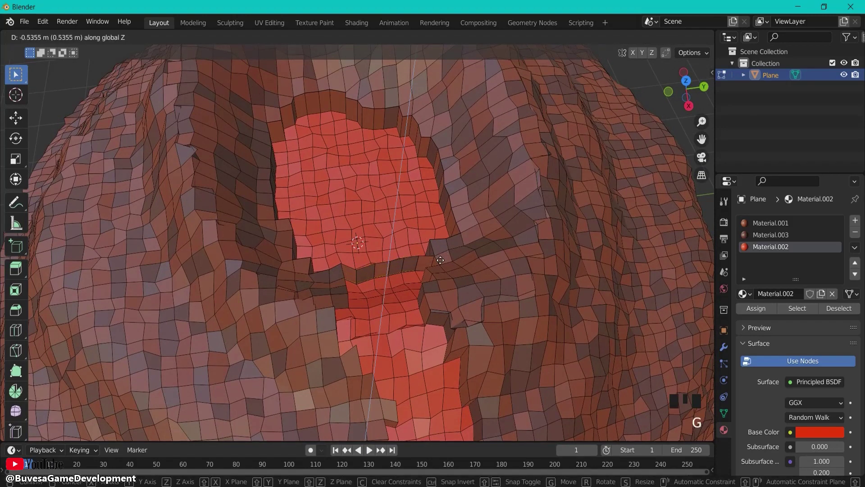
left_click(437, 260)
Select four neighbouring edges at the crater outlet.
left_click(421, 256)
left_click(397, 259, "shift")
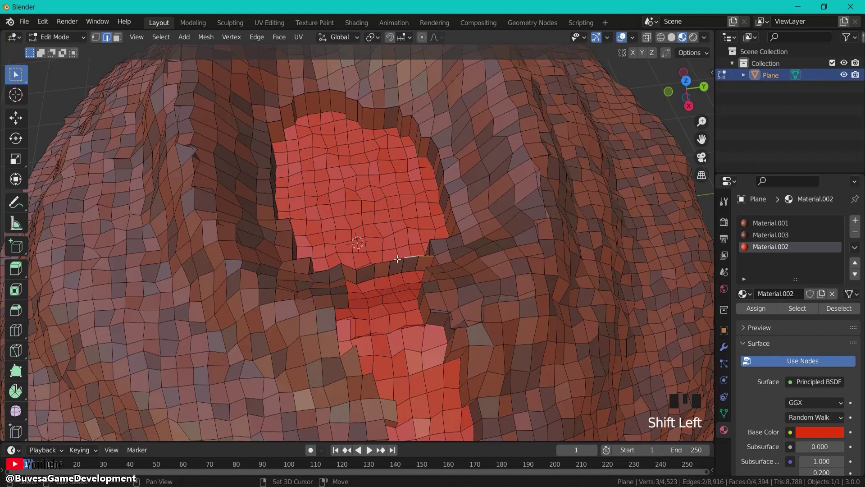
left_click(387, 261, "shift")
Lower the selected outlet edges vertically along Z to deepen the channel.
key("g")
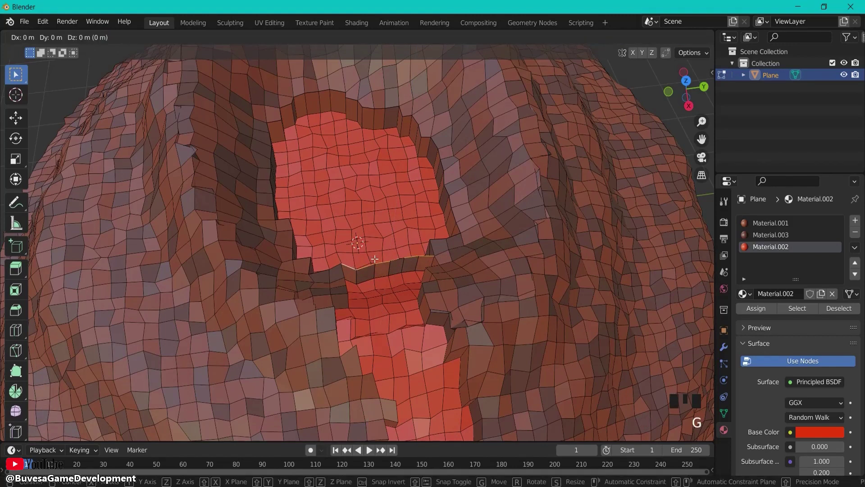
key("z")
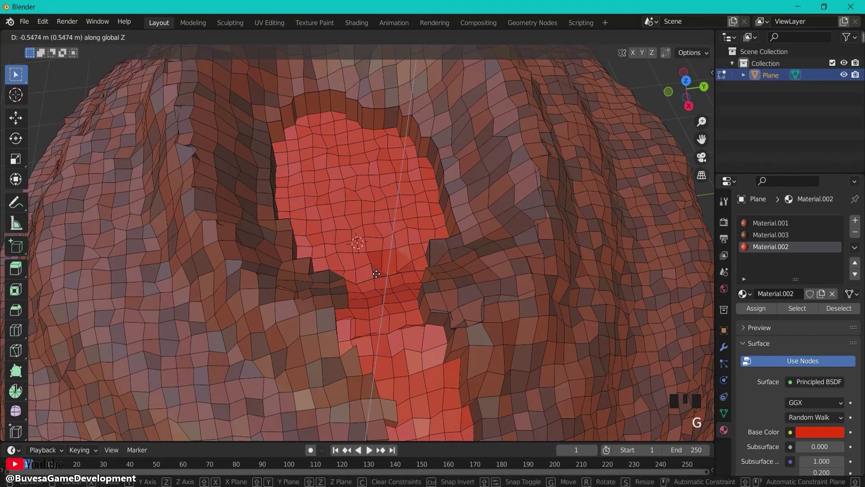
left_click(376, 274)
Circle-select a patch of crater-wall faces and shift them about 0.17 m with smooth falloff.
middle_click_drag(376, 274, 354, 239)
key("3")
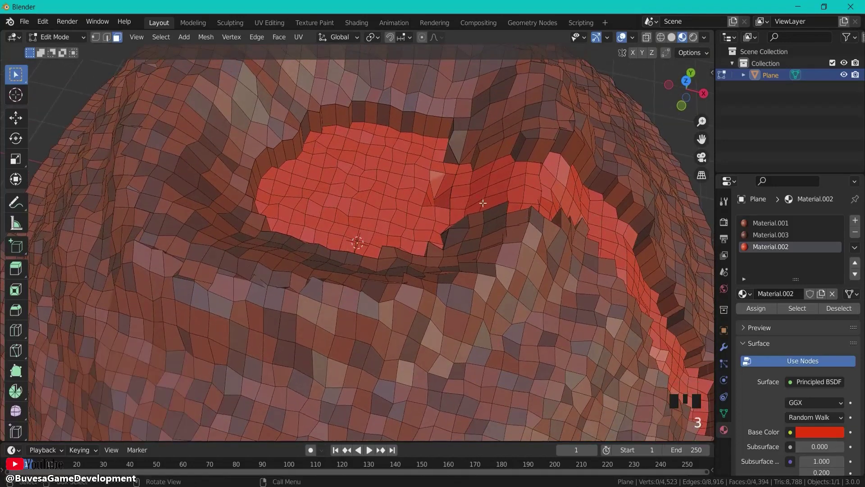
key("c")
left_click_drag(436, 197, 446, 195)
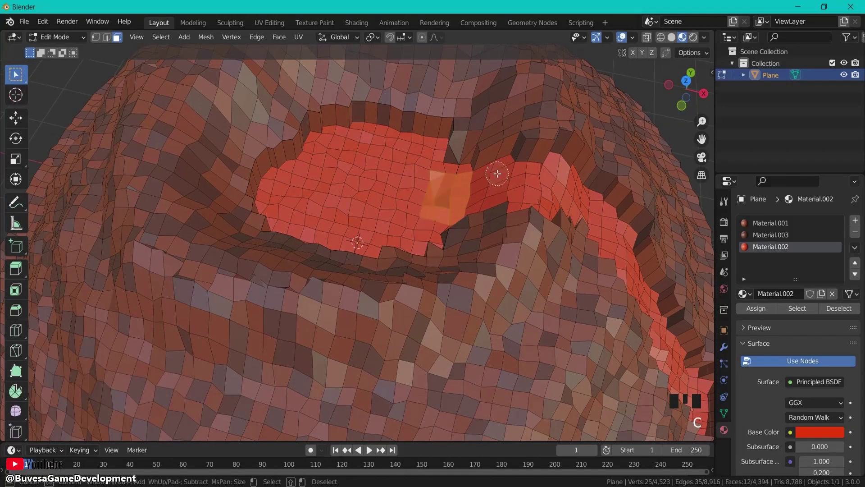
right_click(474, 177)
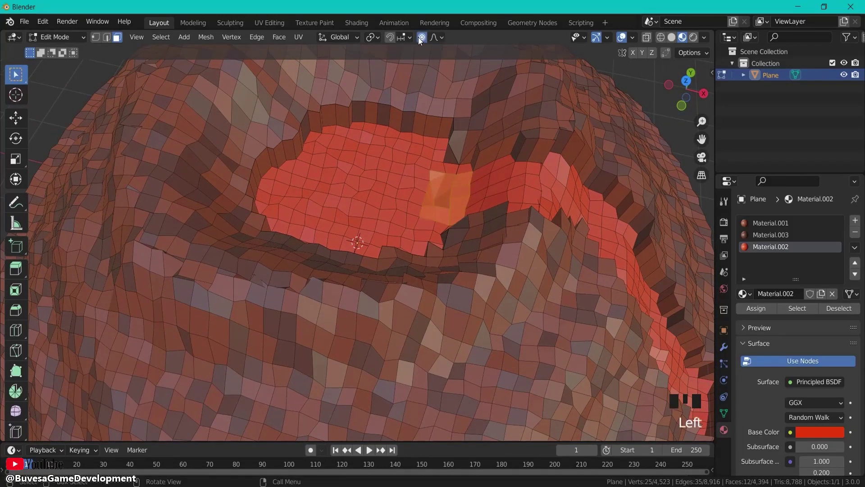
key("g")
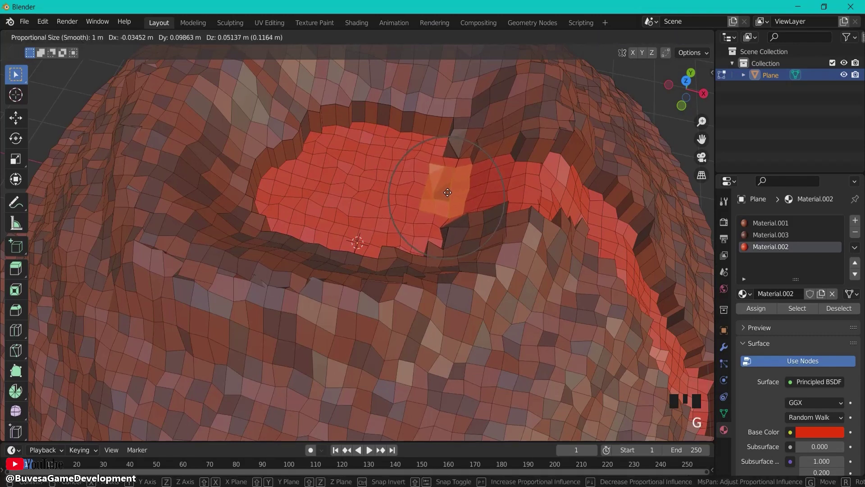
left_click(441, 175)
middle_click_drag(440, 175, 481, 124)
Turn off proportional editing, deselect the faces and return to Object Mode.
left_click(422, 38)
scroll(585, 208, "down", 3)
left_click(584, 216)
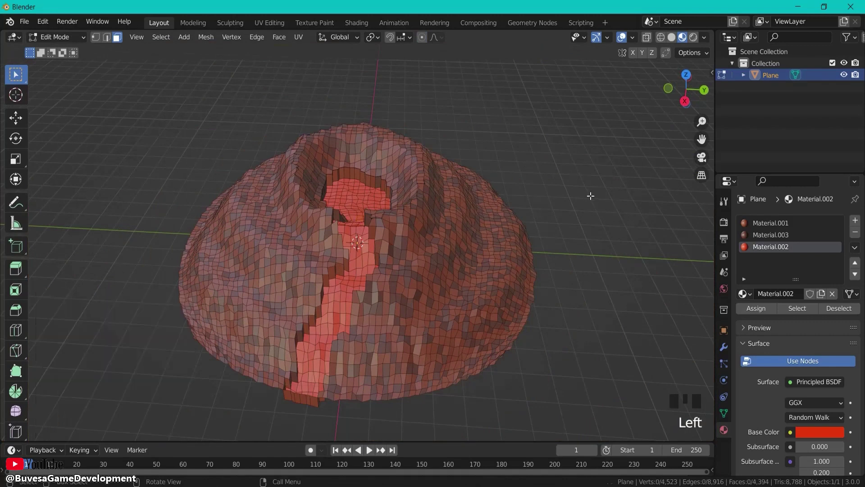
middle_click_drag(583, 217, 428, 189)
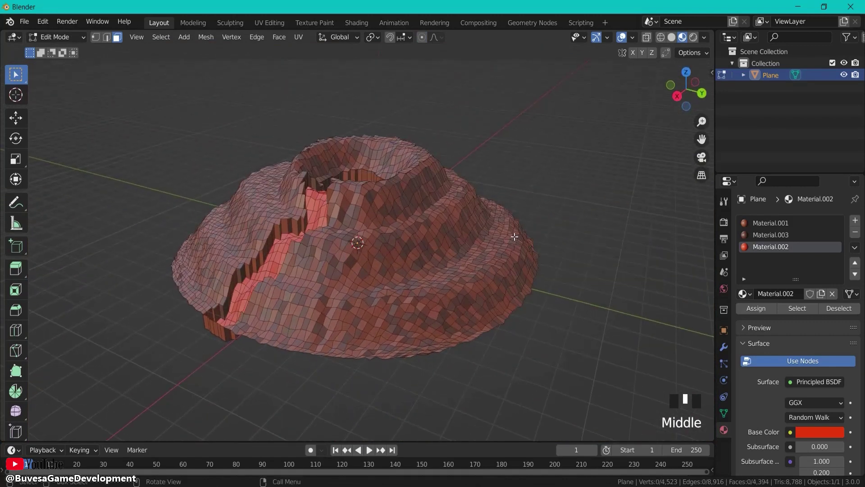
key("Tab")
Try Shade Smooth on the volcano, then undo it to keep flat shading.
left_click(363, 120)
middle_click_drag(363, 121, 428, 126)
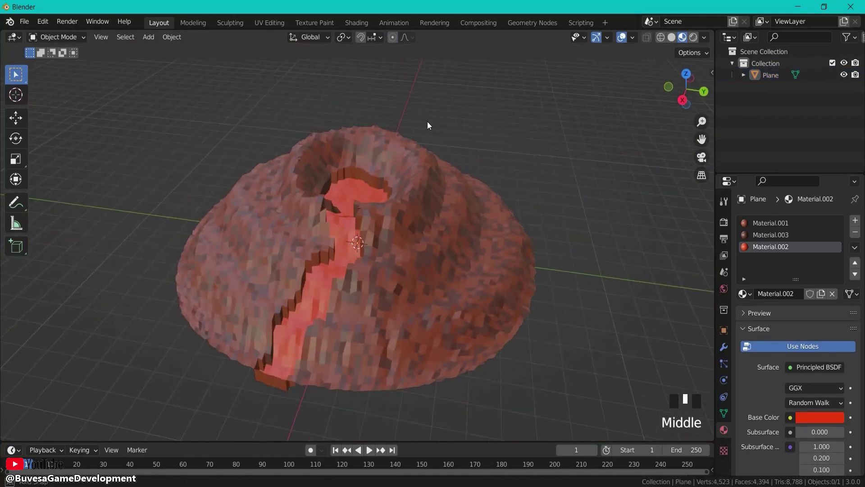
left_click(401, 221)
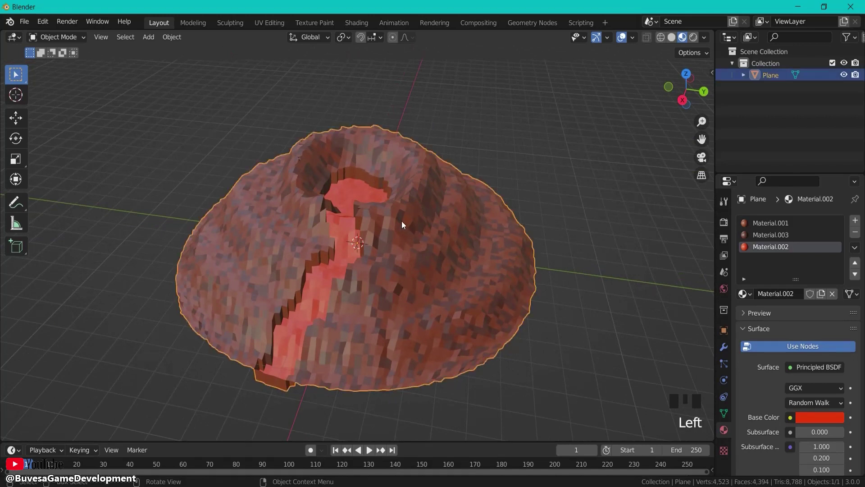
right_click(401, 221)
left_click(401, 220)
left_click(539, 226)
mouse_move(540, 226)
middle_mouse_down()
mouse_move(626, 210)
mouse_move(493, 211)
mouse_move(501, 212)
middle_mouse_up()
key("ctrl+z")
key("ctrl+z")
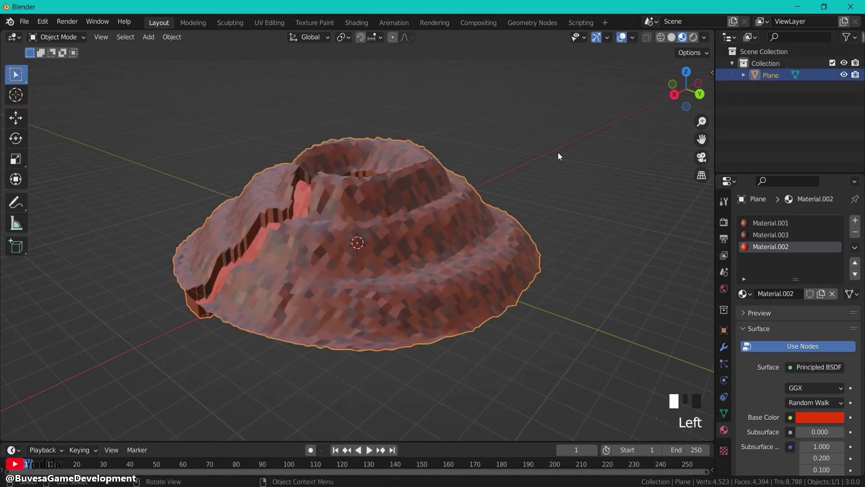
left_click(557, 152)
middle_click_drag(558, 152, 569, 232)
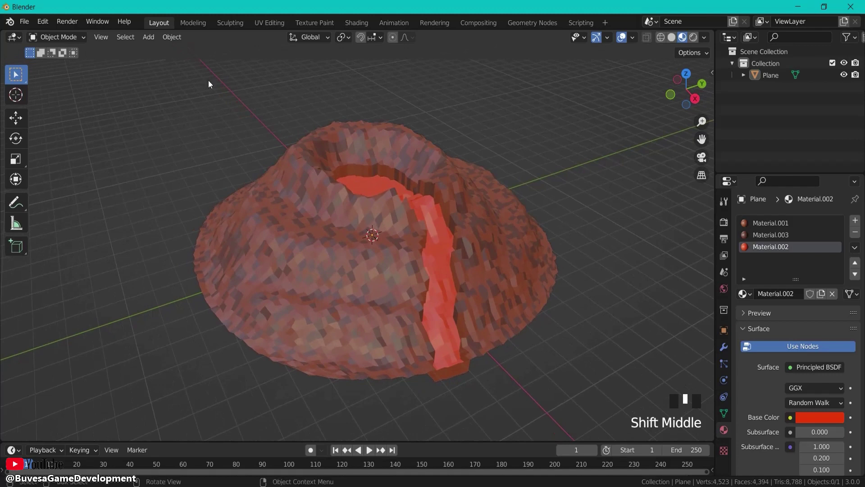
Begin an FBX export with the Desktop chosen as the location.
left_click(21, 25)
mouse_move(70, 191)
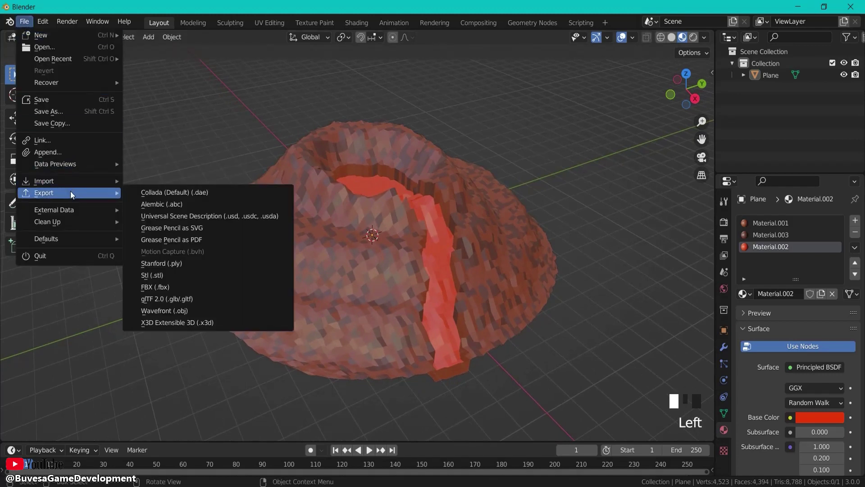
left_click(164, 286)
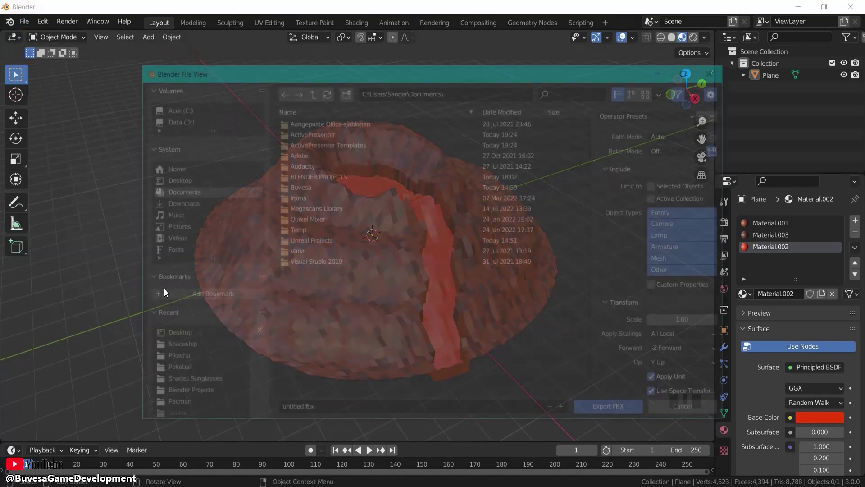
left_click(179, 178)
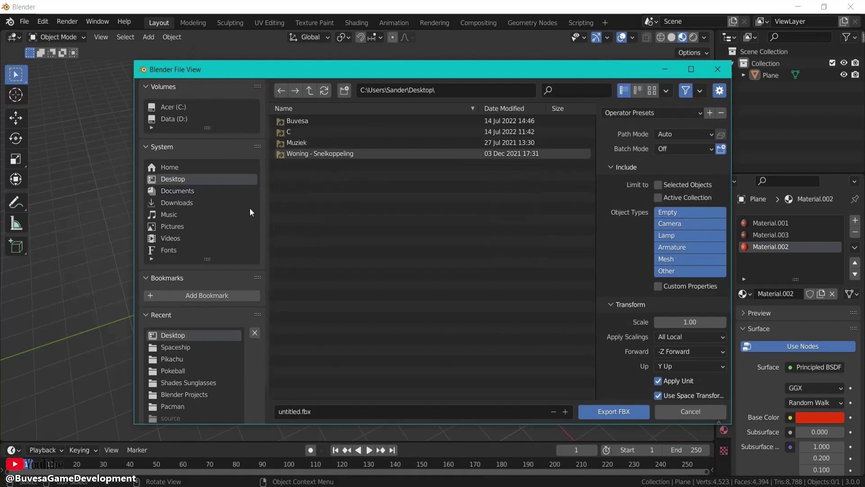
left_click_drag(603, 69, 599, 287)
Go back to the 3D scene and select the volcano mesh.
left_click(782, 269)
left_click(405, 228)
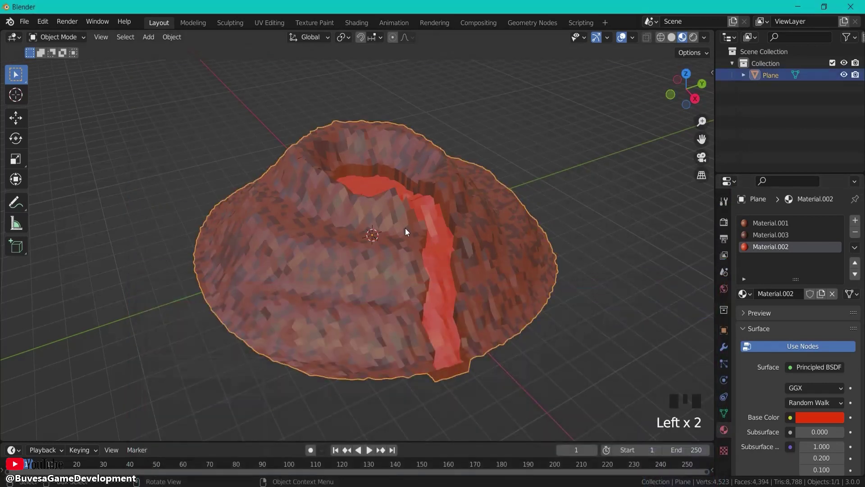
left_click(24, 21)
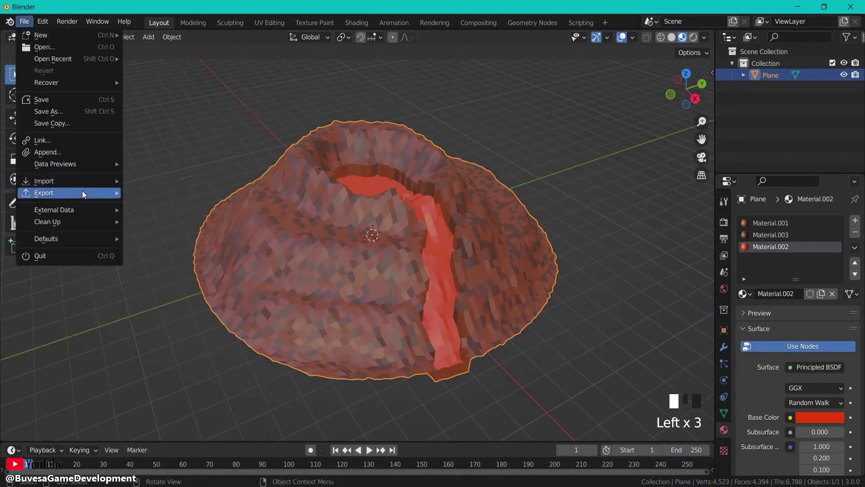
Open the FBX exporter for the volcano with the Desktop as destination.
mouse_move(86, 192)
left_click(205, 287)
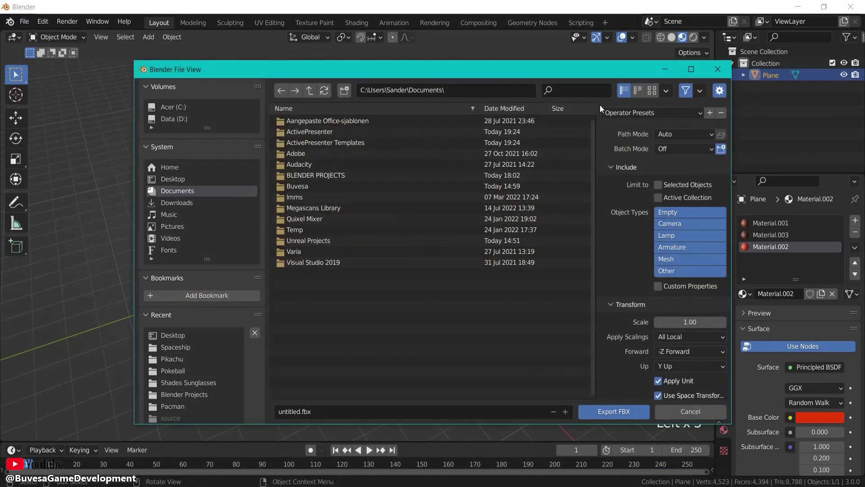
left_click(169, 180)
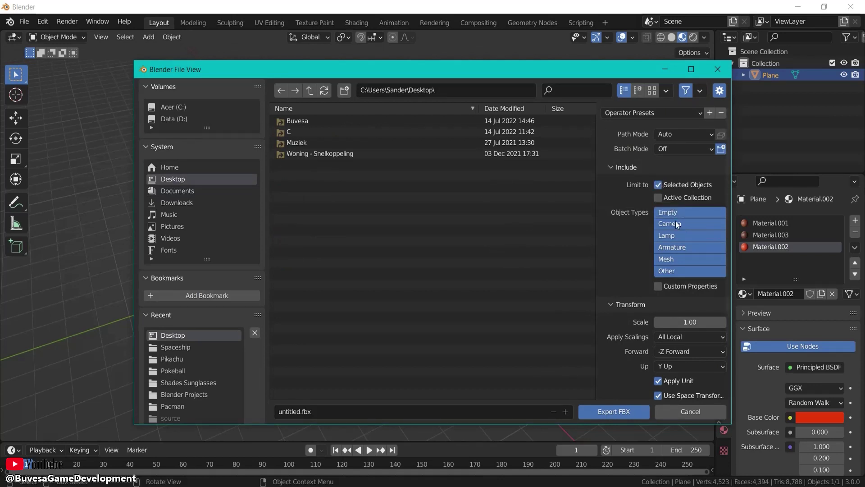
Limit the export to selected objects and exclude Camera and Lamp from the object types.
scroll(672, 221, "down", 2)
left_click(672, 205)
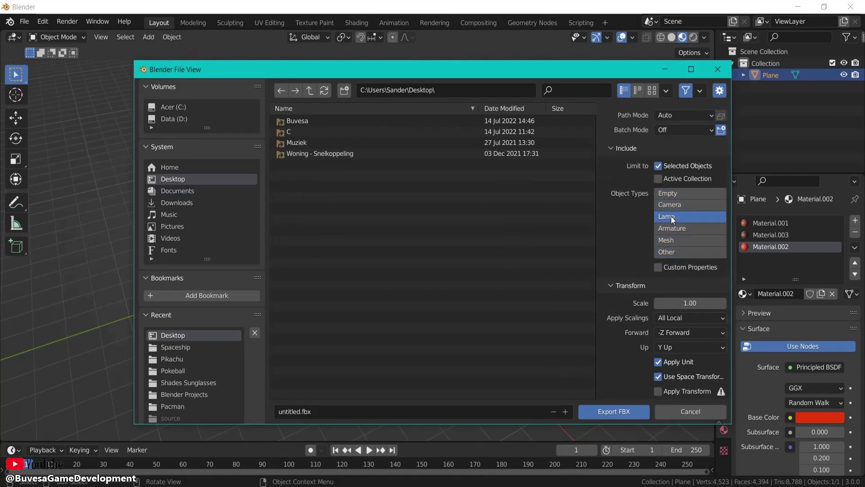
left_click(669, 228)
left_click(668, 251)
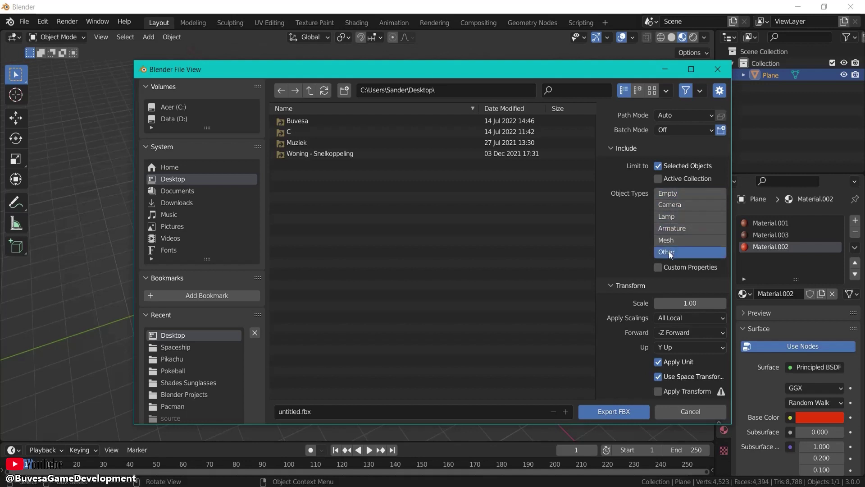
left_click(669, 240)
left_click(668, 239, "shift")
left_click(669, 250, "shift")
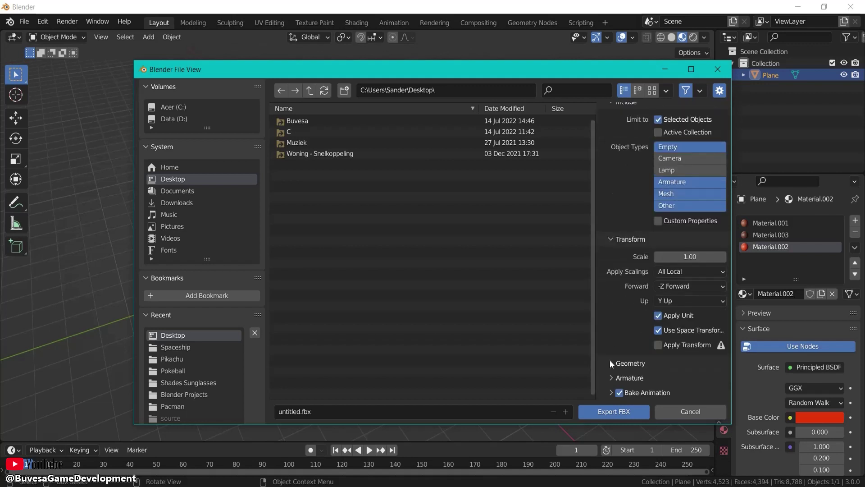
Set Smoothing to Face and turn off Bake Animation.
scroll(618, 343, "down", 5)
left_click(675, 299)
left_click(672, 327)
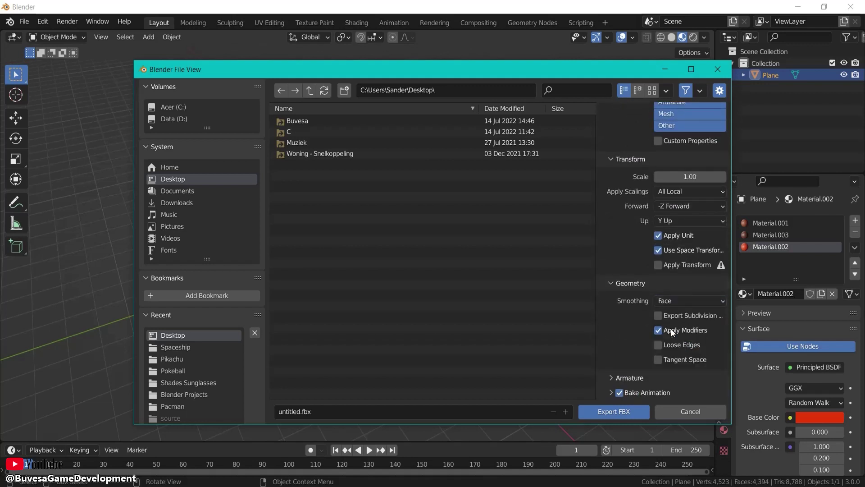
left_click(619, 392)
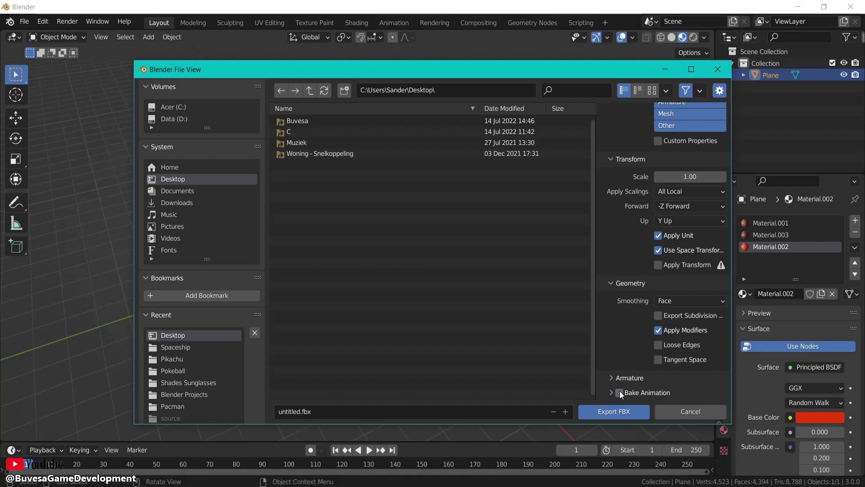